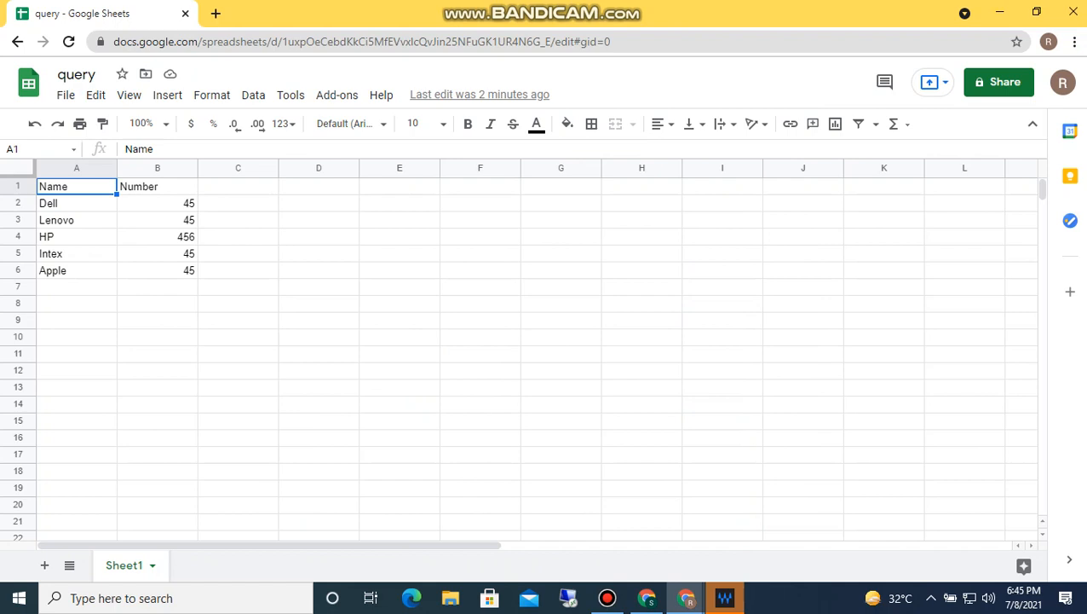
Review the Name and Number table in A1:B6, going through each company name in column A
{"action": "key", "text": "shift+Right"}
{"action": "key", "text": "shift+Down"}
{"action": "key", "text": "shift+Down"}
{"action": "key", "text": "shift+Down"}
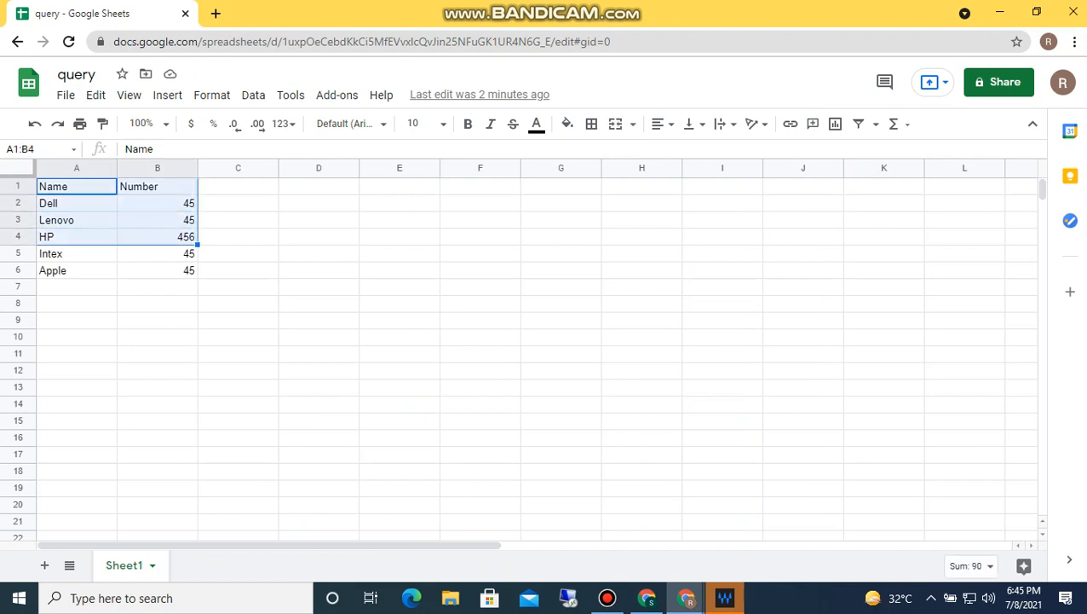
{"action": "key", "text": "shift+Down"}
{"action": "key", "text": "Up"}
{"action": "key", "text": "Down"}
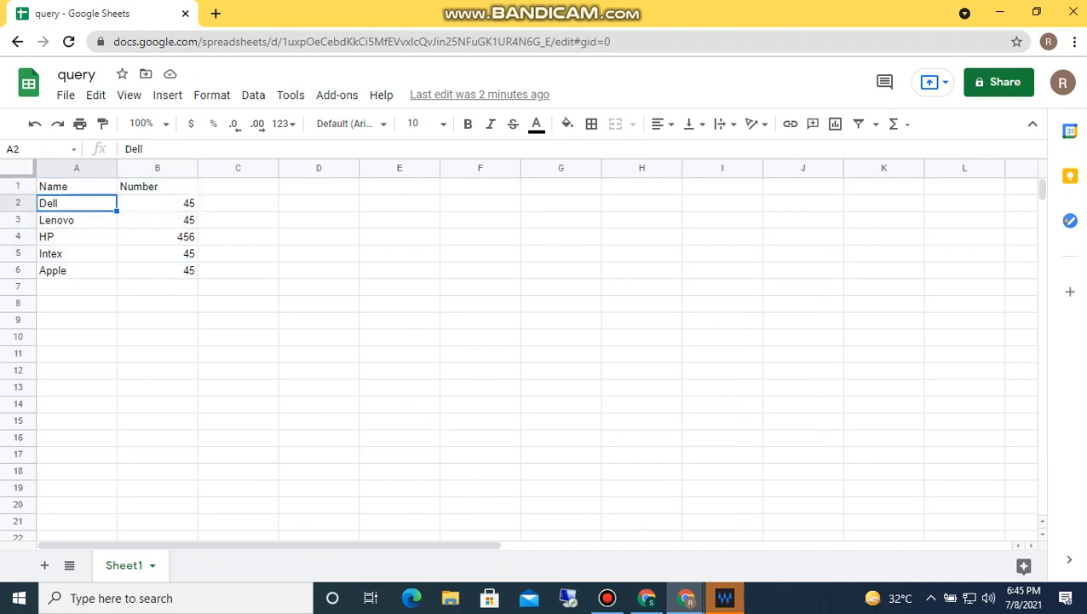
{"action": "key", "text": "Down"}
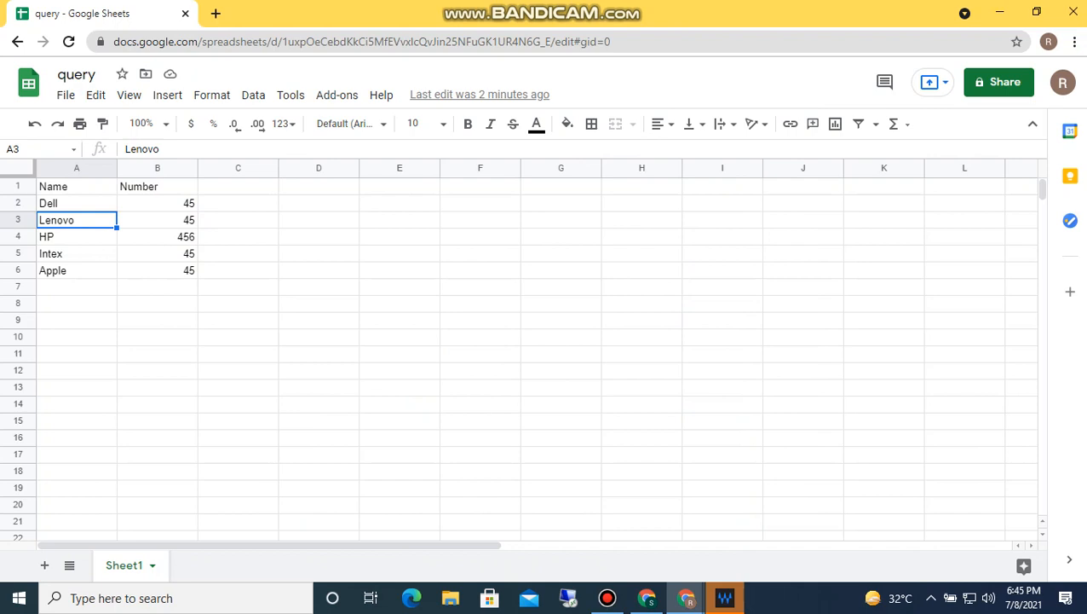
{"action": "key", "text": "Down"}
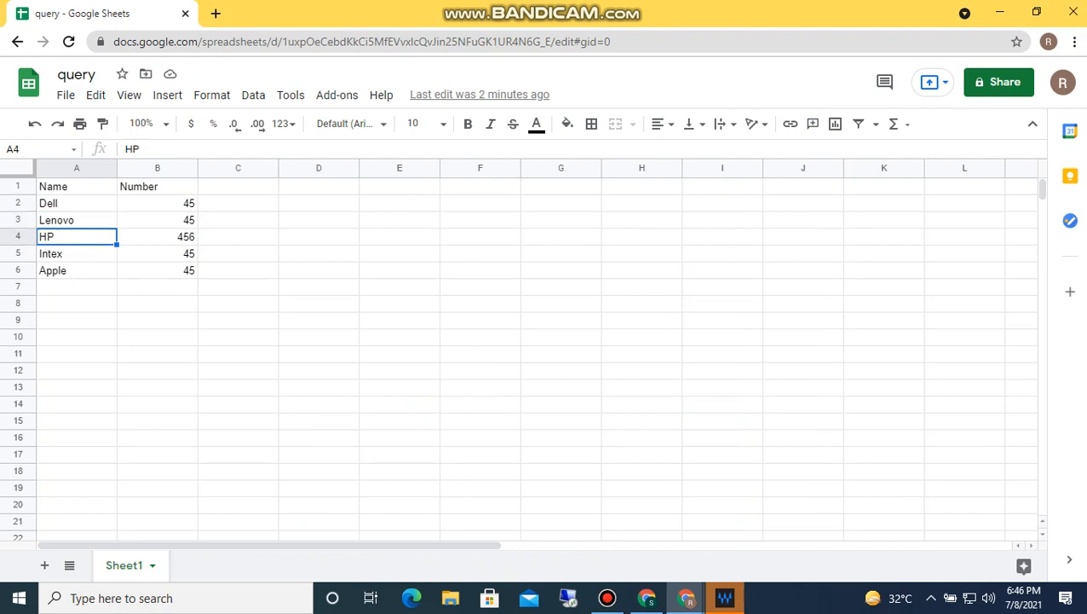
{"action": "key", "text": "Down"}
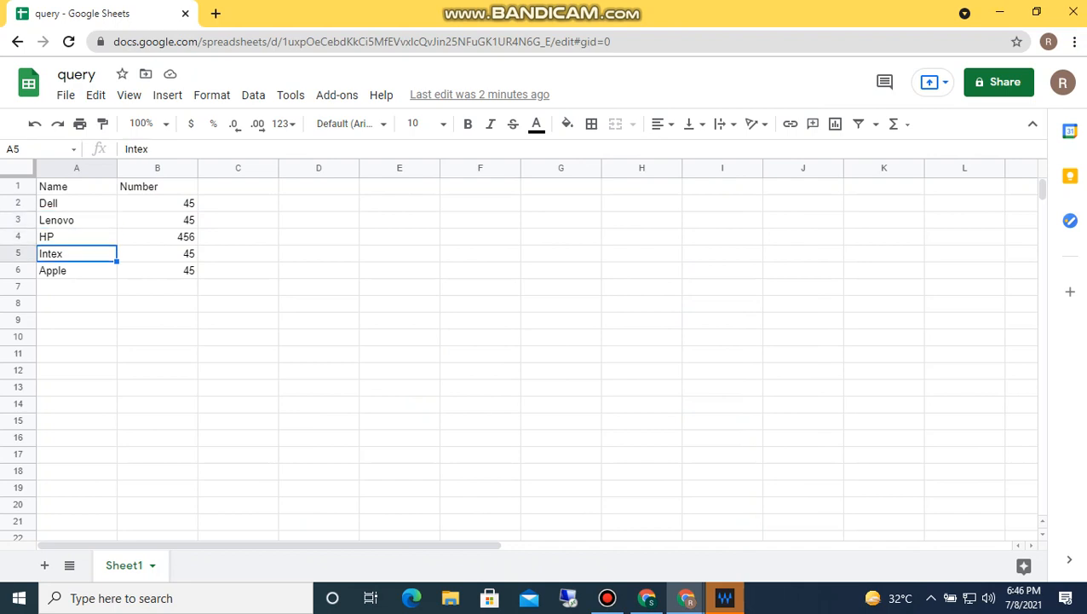
{"action": "key", "text": "Down"}
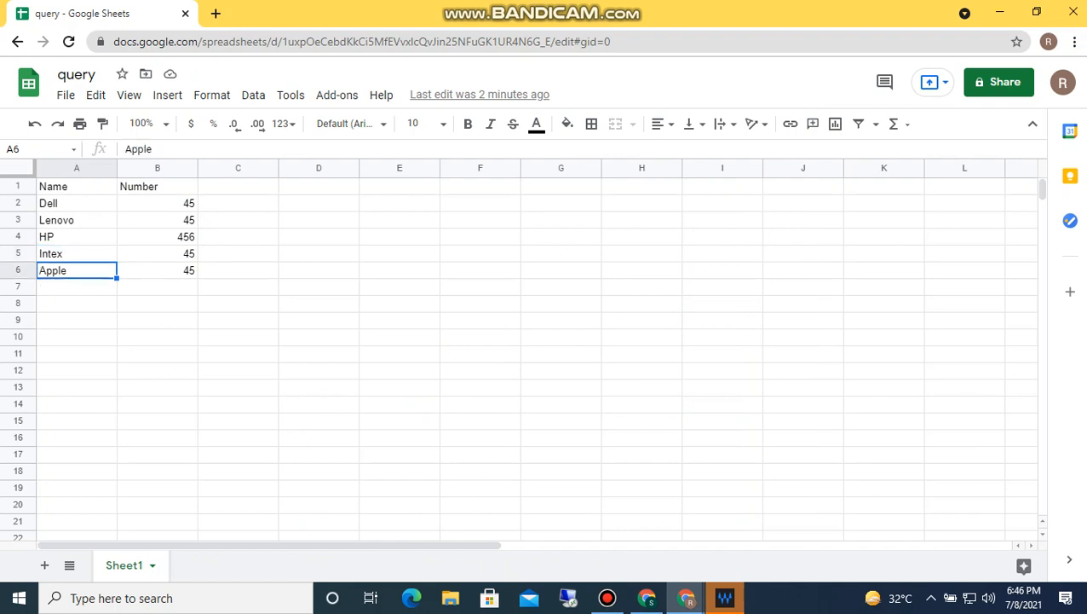
{"action": "key", "text": "ctrl+Up"}
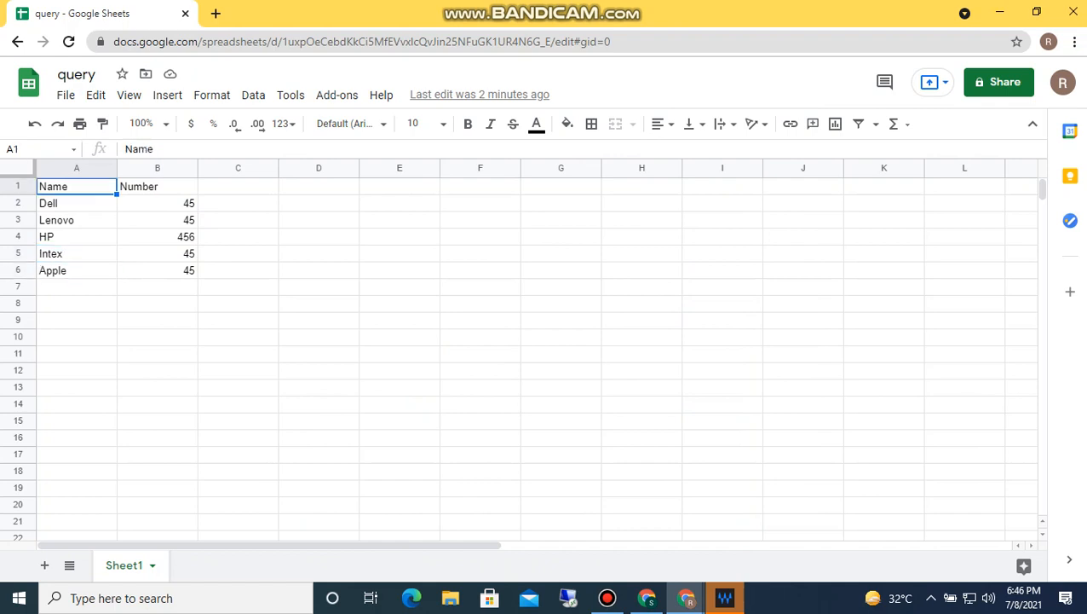
{"action": "left_click", "coordinate": [319, 270]}
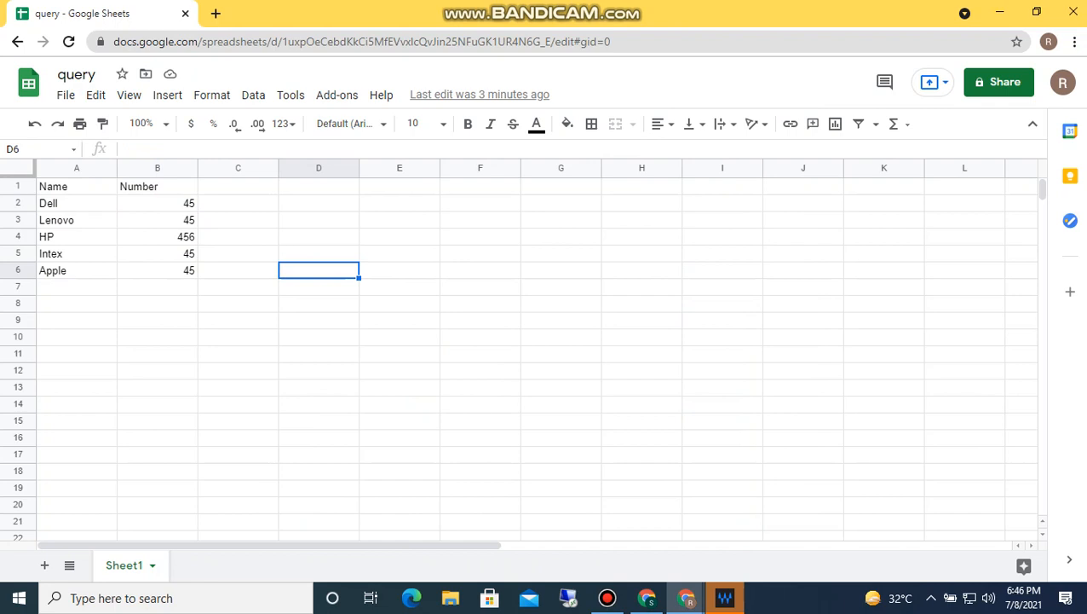
{"action": "key", "text": "Up"}
{"action": "key", "text": "Up"}
{"action": "key", "text": "Left"}
{"action": "key", "text": "Left"}
{"action": "key", "text": "Left"}
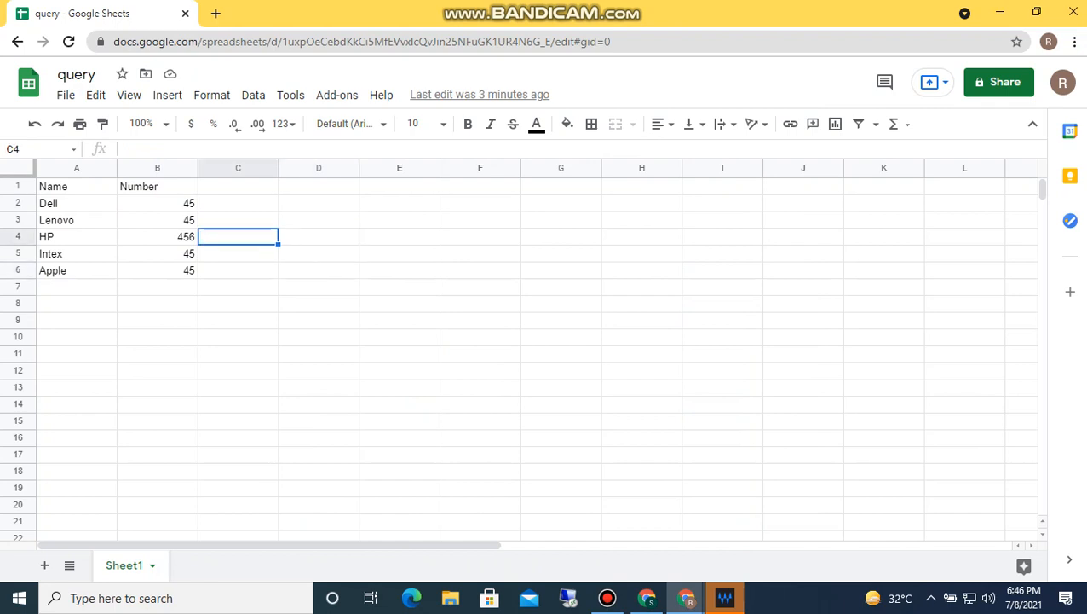
{"action": "key", "text": "Up"}
{"action": "key", "text": "Up"}
{"action": "key", "text": "Down"}
{"action": "key", "text": "Down"}
{"action": "key", "text": "Down"}
{"action": "key", "text": "Down"}
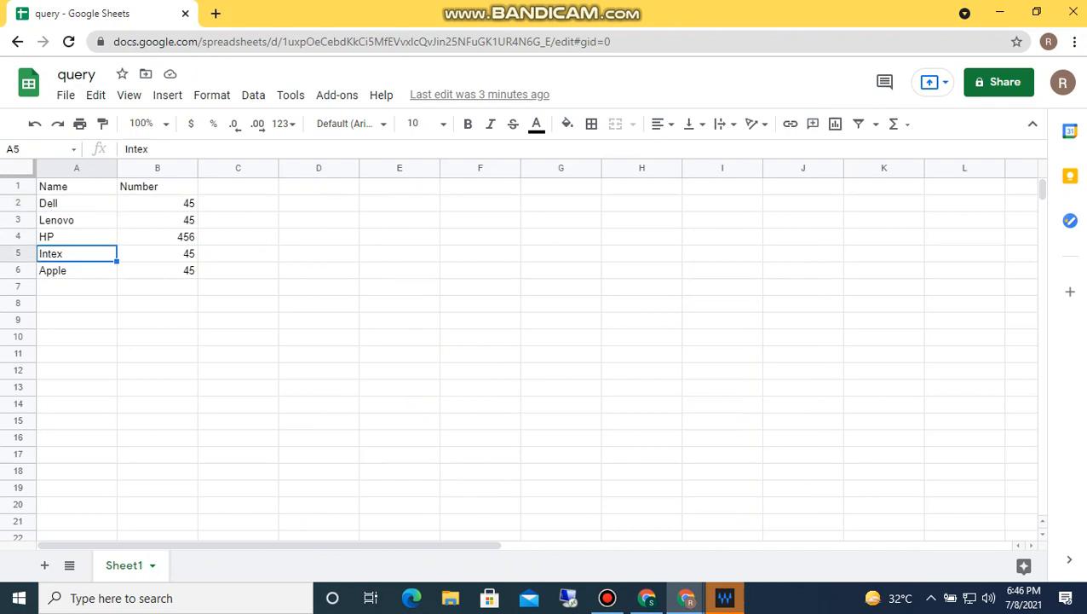
{"action": "key", "text": "Right"}
{"action": "key", "text": "Up"}
{"action": "key", "text": "Up"}
{"action": "key", "text": "Up"}
{"action": "key", "text": "Up"}
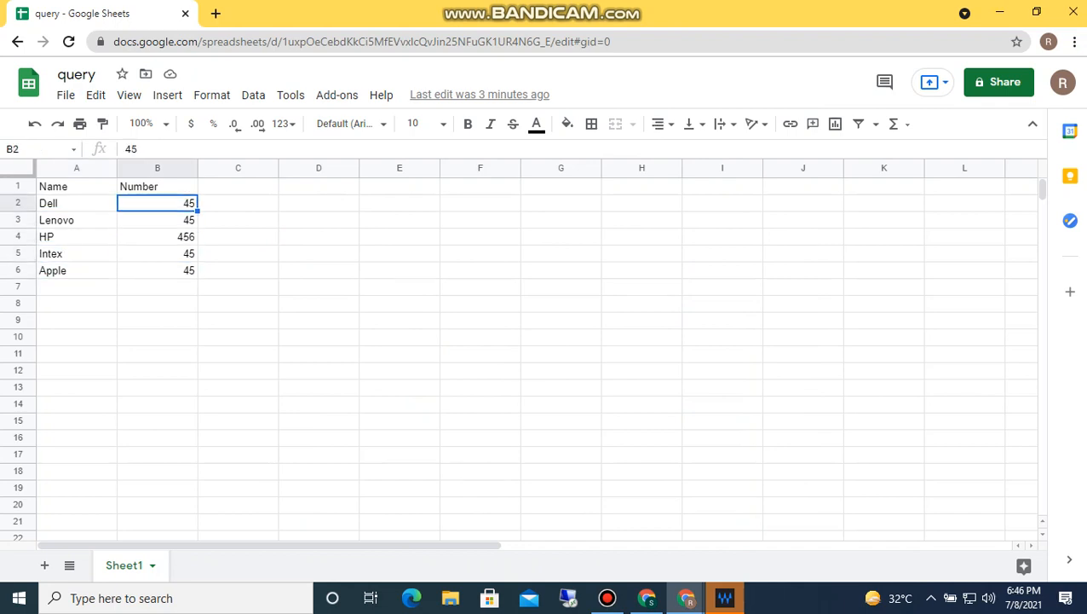
{"action": "key", "text": "Down"}
{"action": "key", "text": "Down"}
{"action": "key", "text": "Left"}
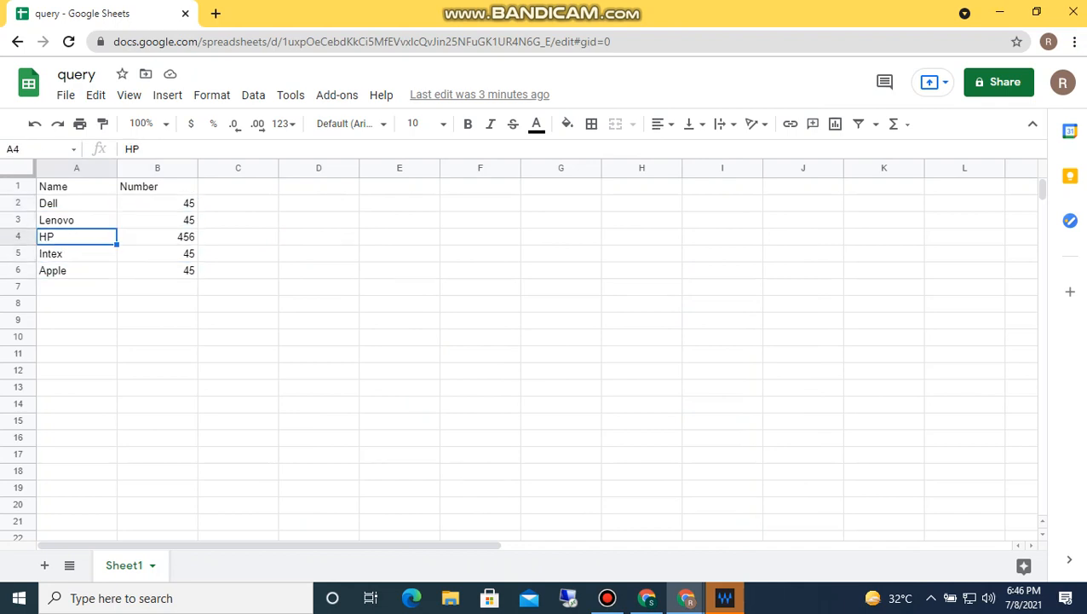
{"action": "key", "text": "Up"}
{"action": "key", "text": "Up"}
{"action": "key", "text": "Down"}
{"action": "key", "text": "Down"}
{"action": "key", "text": "Down"}
{"action": "key", "text": "Up"}
{"action": "key", "text": "Up"}
{"action": "key", "text": "Up"}
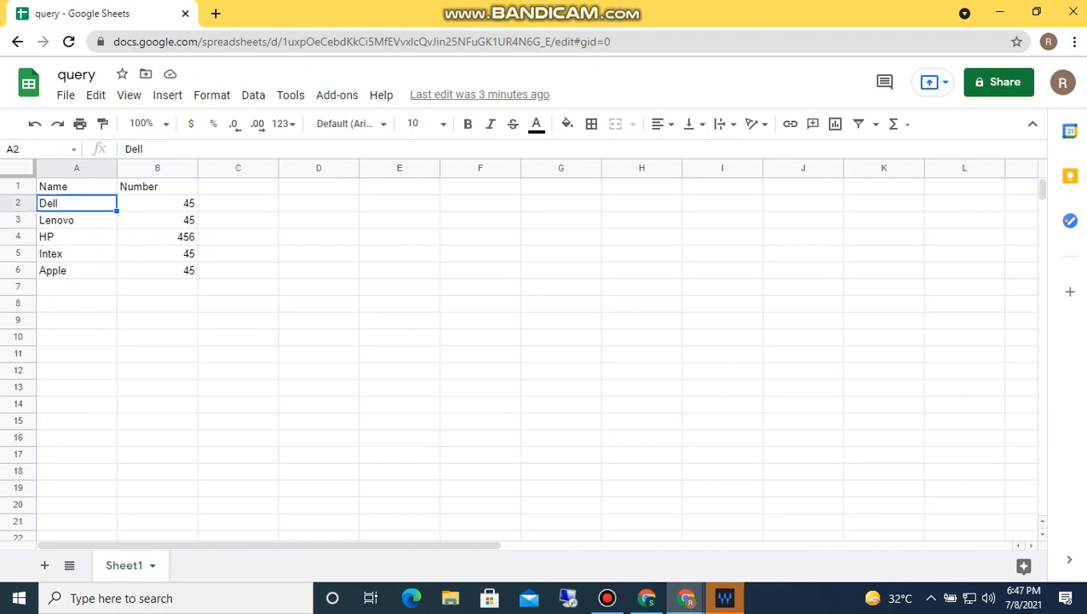
{"action": "key", "text": "Down"}
{"action": "key", "text": "Down"}
{"action": "key", "text": "Down"}
{"action": "key", "text": "Up"}
{"action": "key", "text": "Up"}
{"action": "key", "text": "Up"}
{"action": "key", "text": "Down"}
{"action": "key", "text": "Down"}
{"action": "key", "text": "Down"}
{"action": "key", "text": "Down"}
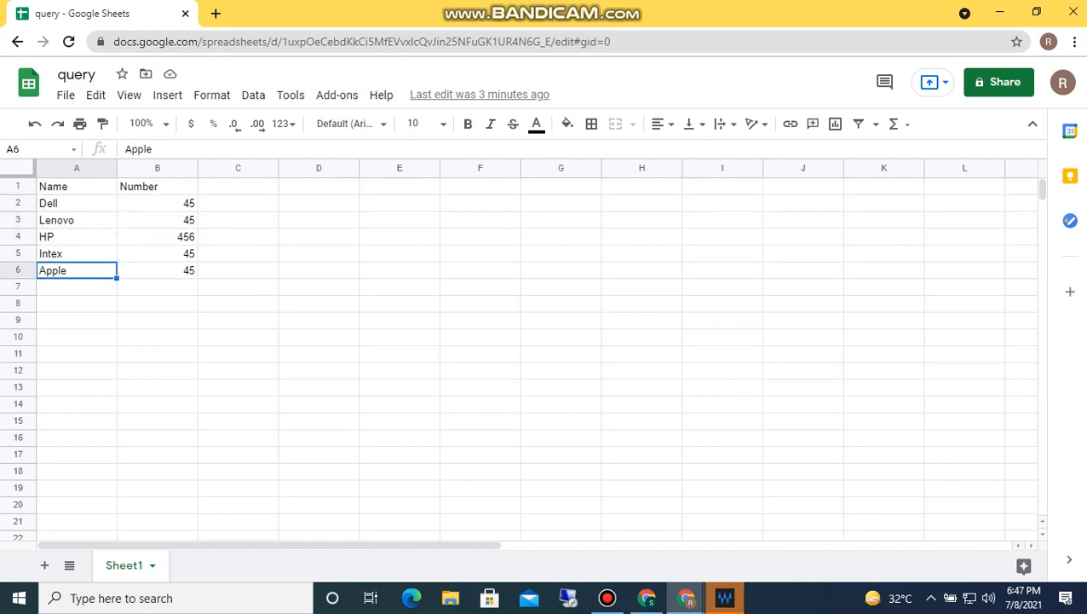
{"action": "key", "text": "Right"}
{"action": "key", "text": "Up"}
{"action": "key", "text": "Up"}
{"action": "key", "text": "Up"}
{"action": "key", "text": "Up"}
{"action": "key", "text": "Left"}
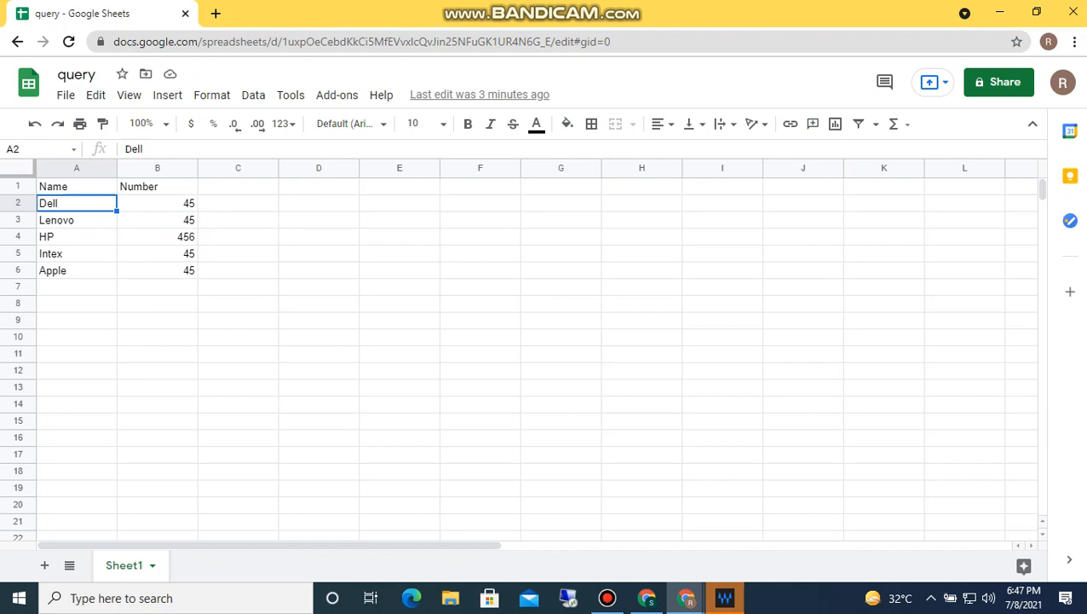
{"action": "key", "text": "Down"}
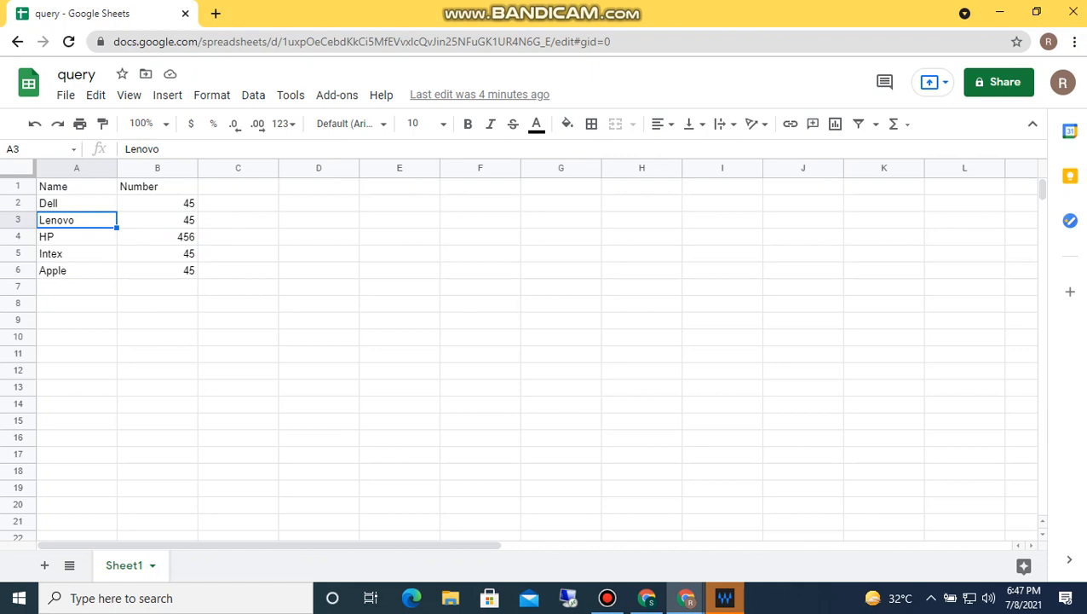
{"action": "key", "text": "Up"}
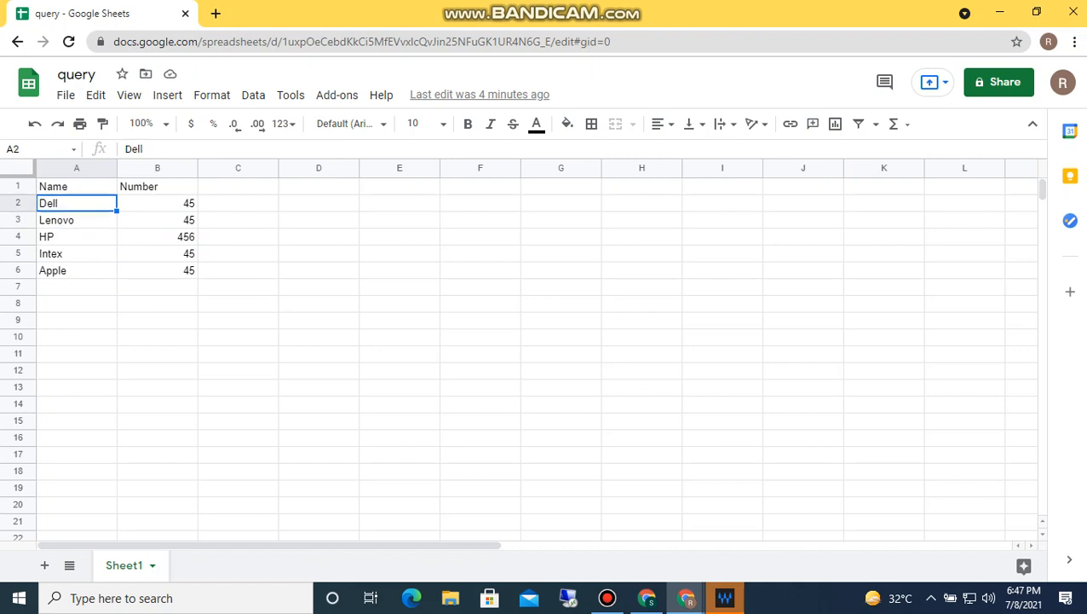
{"action": "key", "text": "Up"}
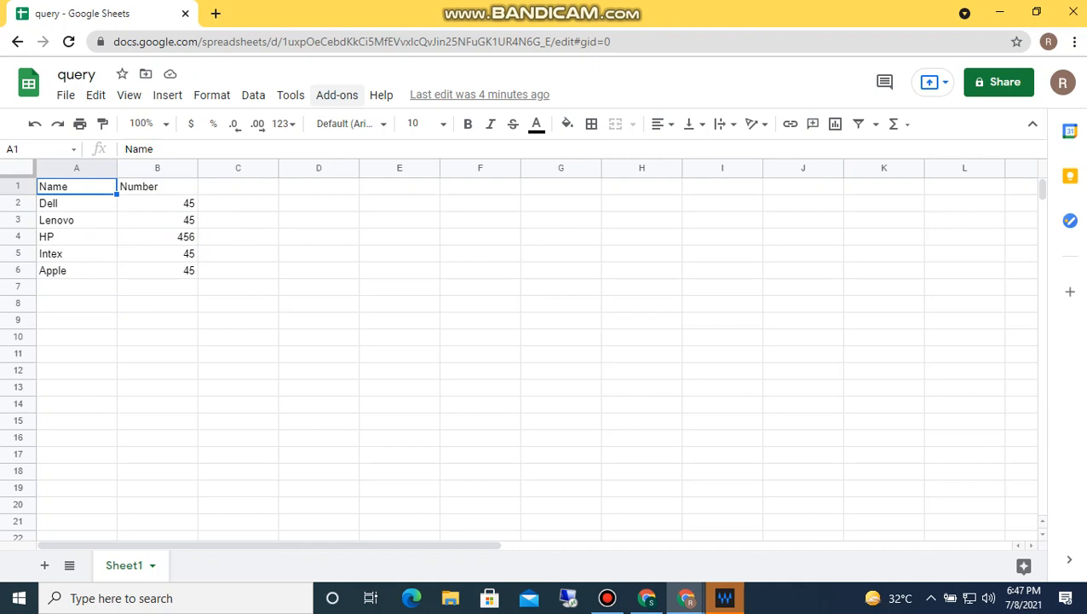
Search the add-on marketplace for "query", choose the EZ Query suggestion, and open that add-on's page
{"action": "left_click", "coordinate": [336, 95]}
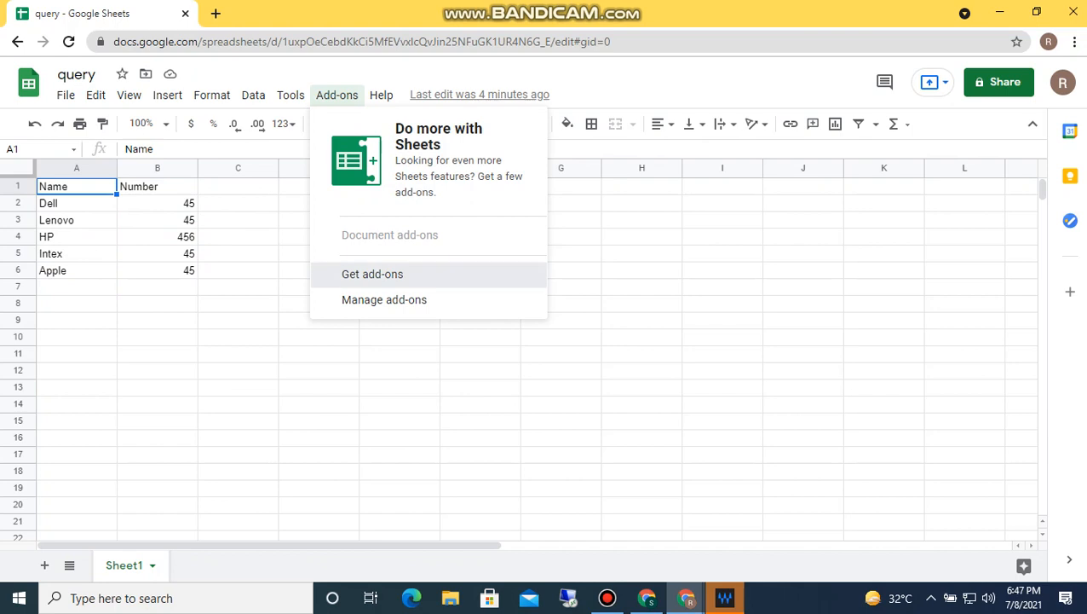
{"action": "left_click", "coordinate": [372, 273]}
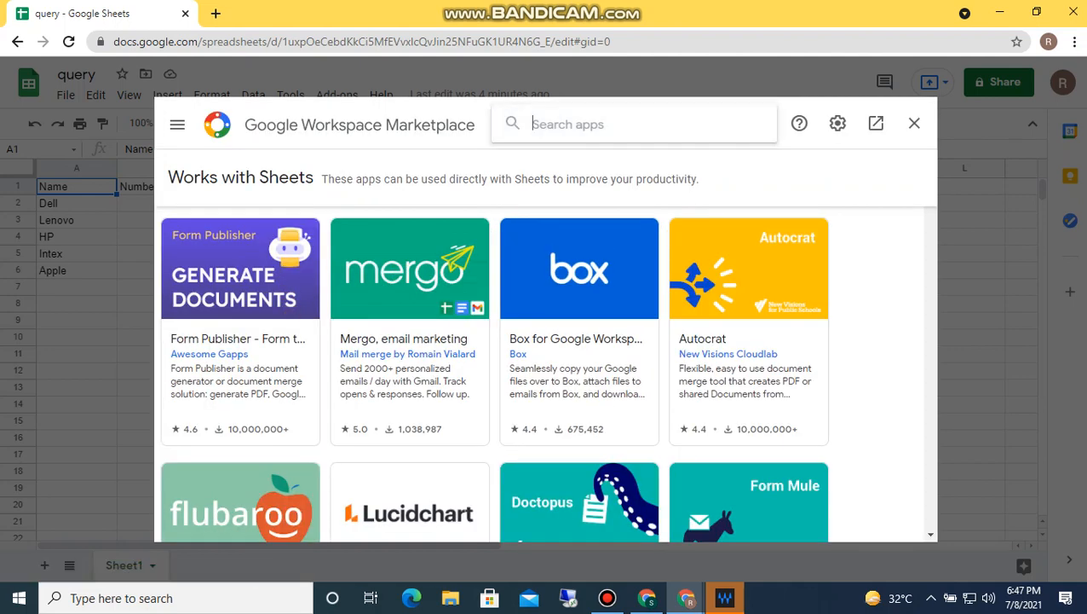
{"action": "type", "text": "quer"}
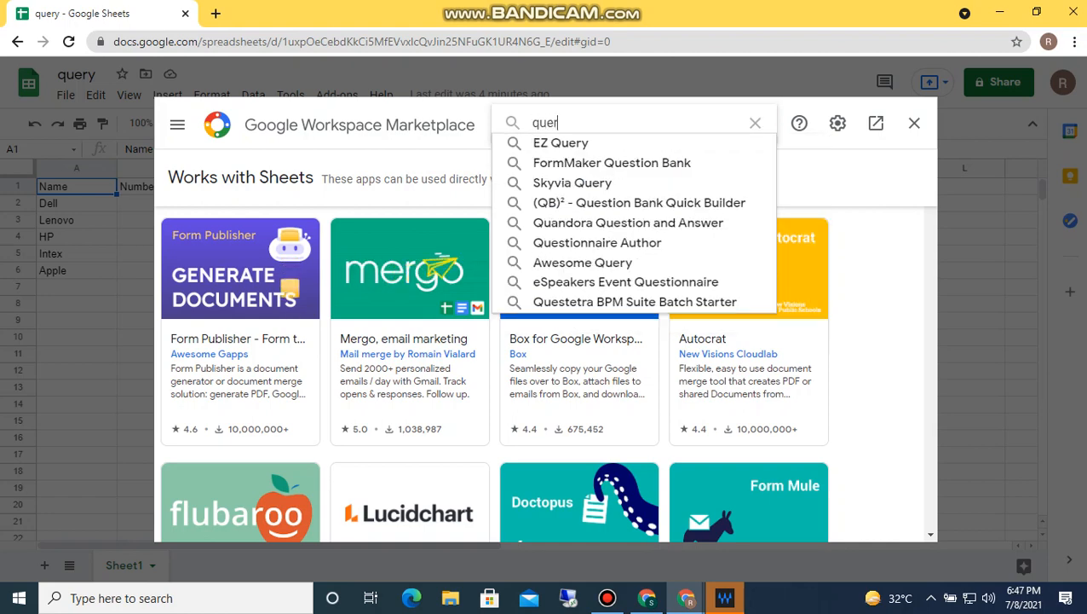
{"action": "type", "text": "y"}
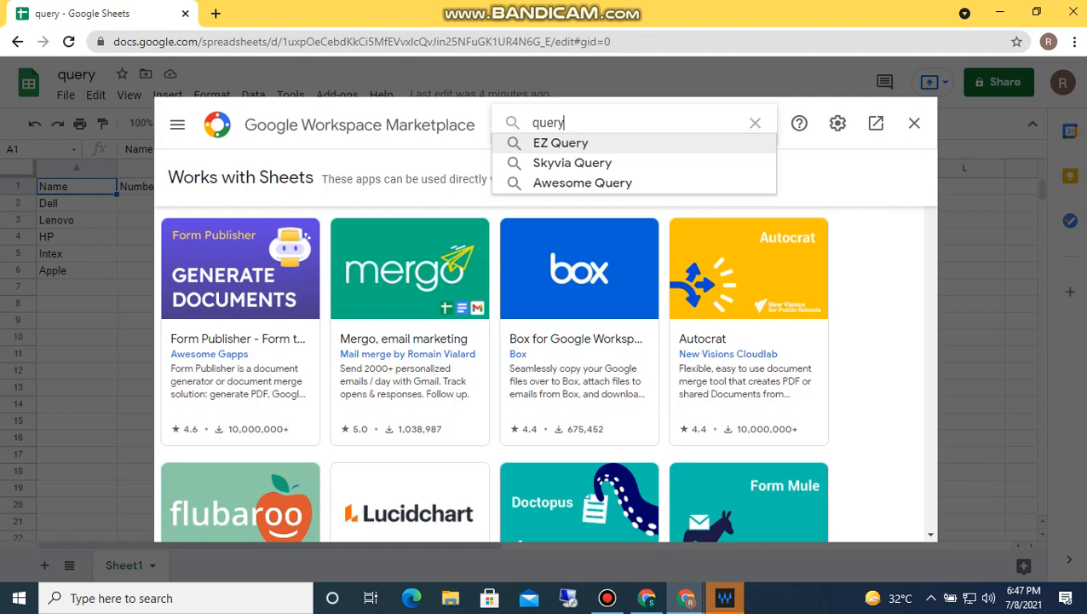
{"action": "key", "text": "Return"}
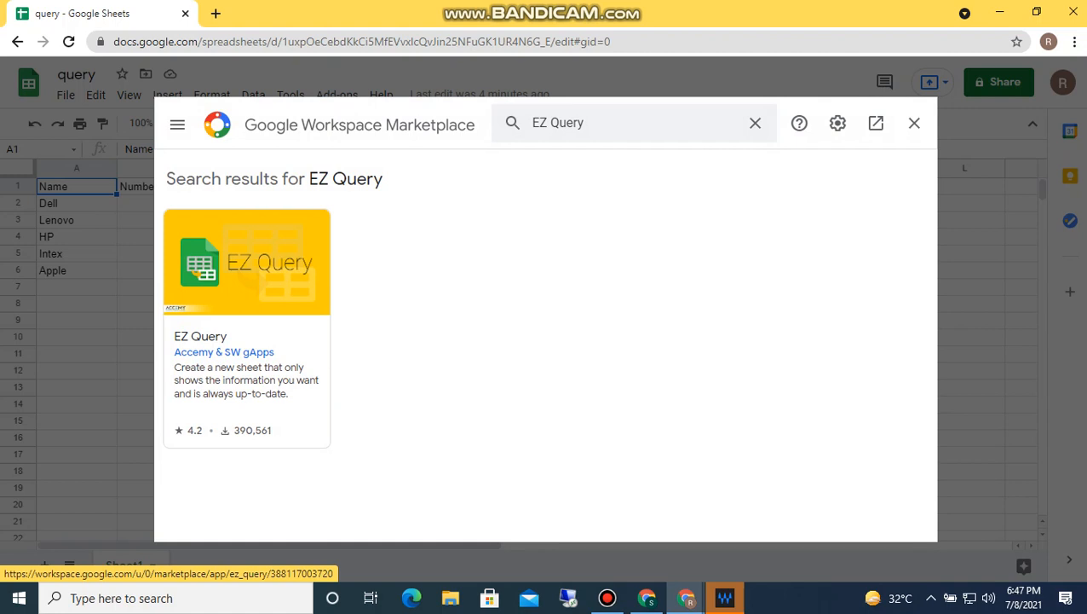
{"action": "left_click", "coordinate": [246, 324]}
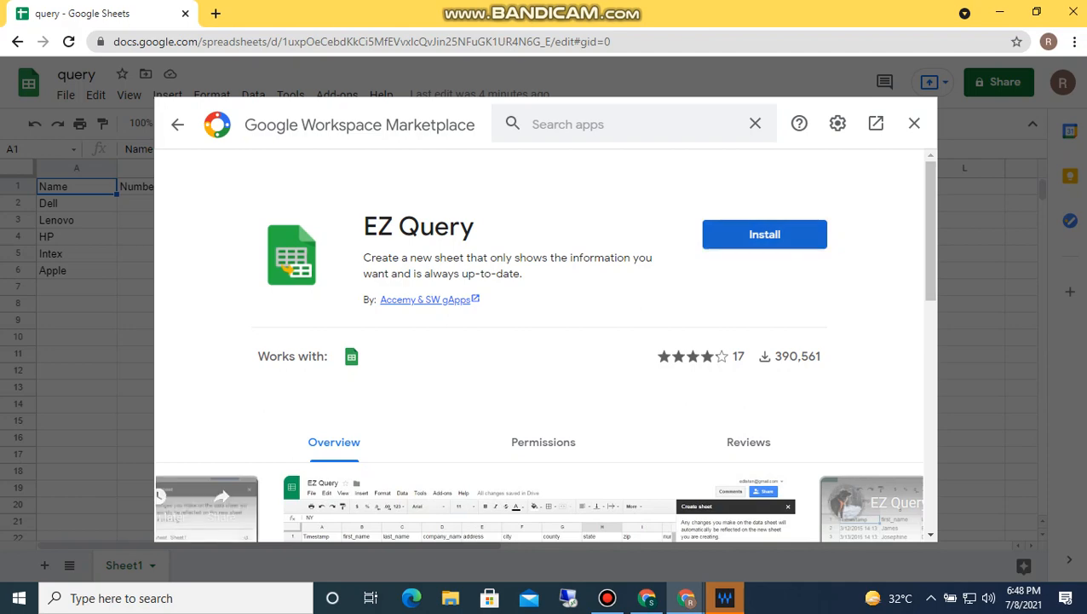
Install EZ Query, granting it access to the listed Google account, and close the marketplace
{"action": "left_click", "coordinate": [764, 233]}
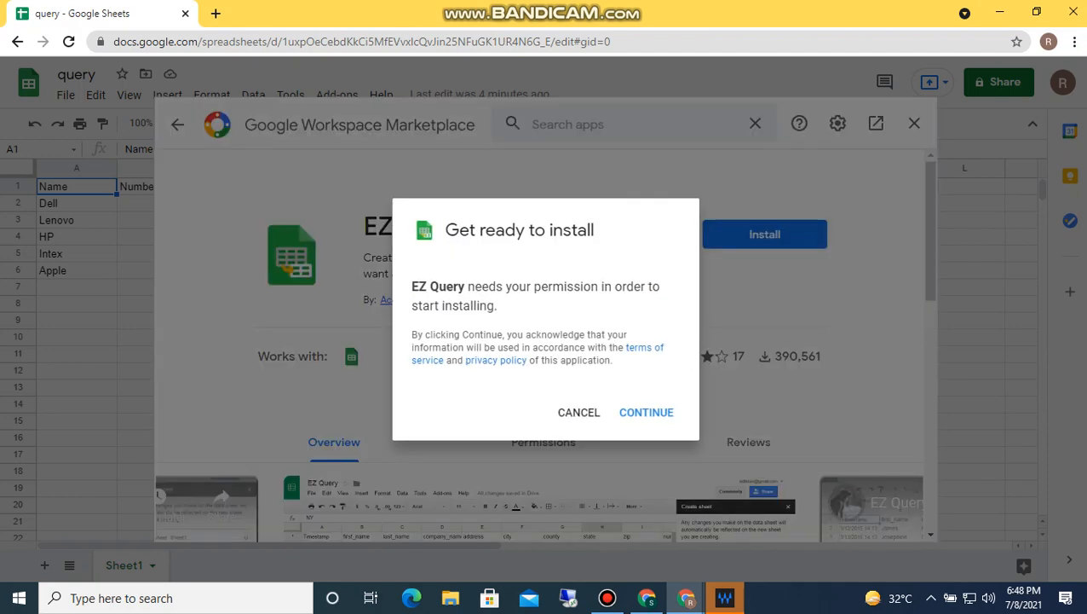
{"action": "left_click", "coordinate": [646, 412]}
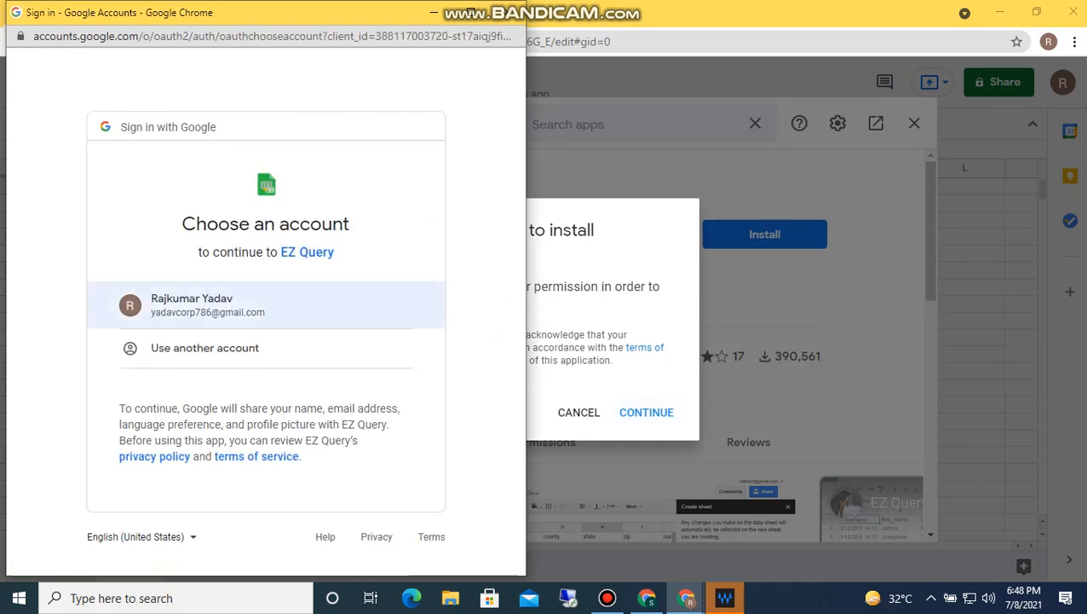
{"action": "left_click", "coordinate": [208, 305]}
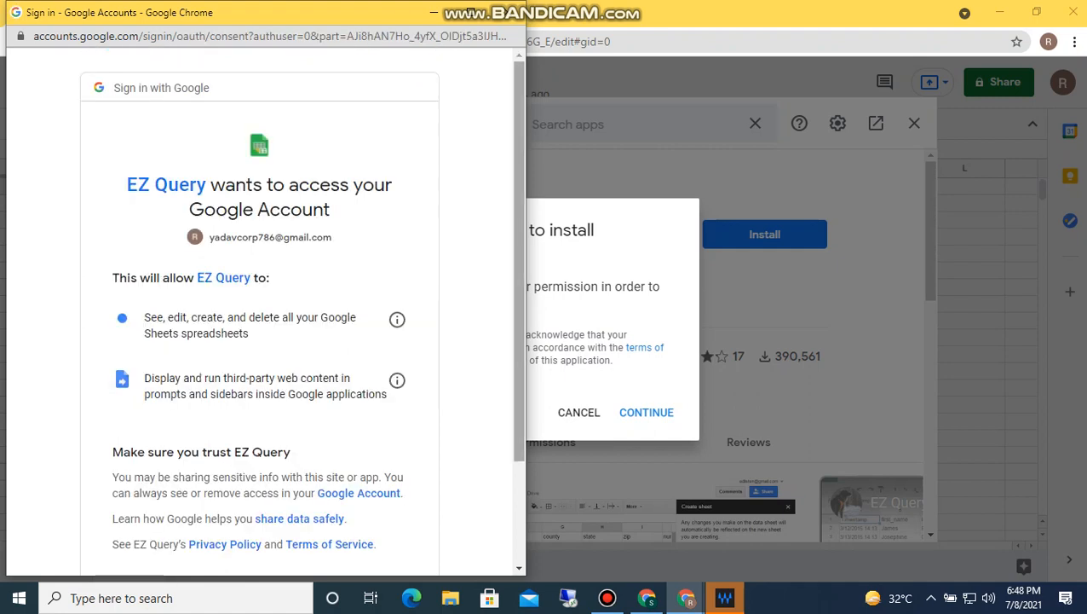
{"action": "scroll", "coordinate": [264, 312], "scroll_direction": "down", "scroll_amount": 1}
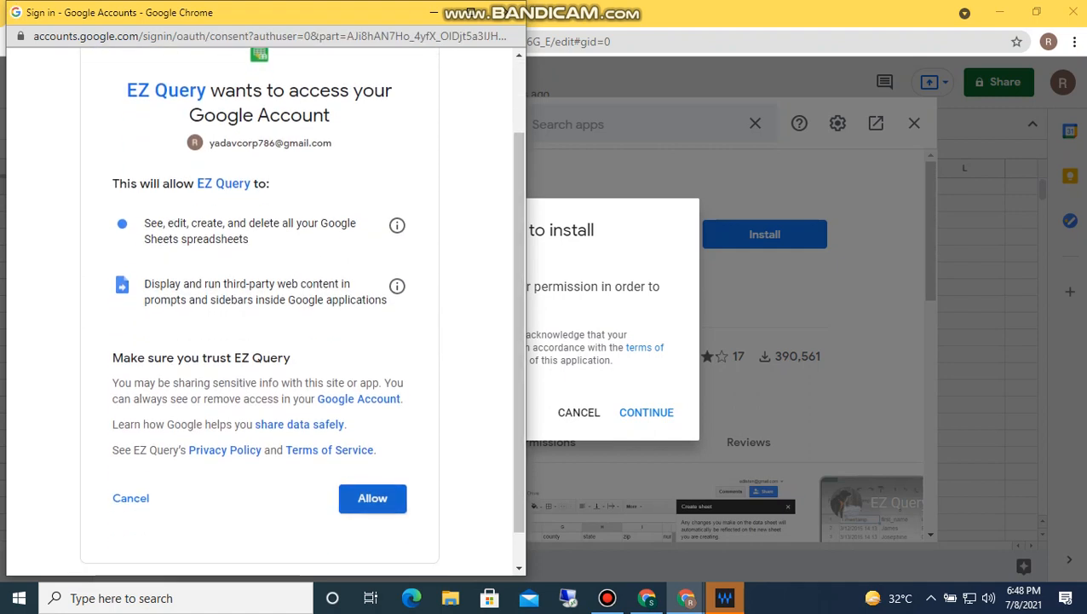
{"action": "left_click", "coordinate": [373, 498]}
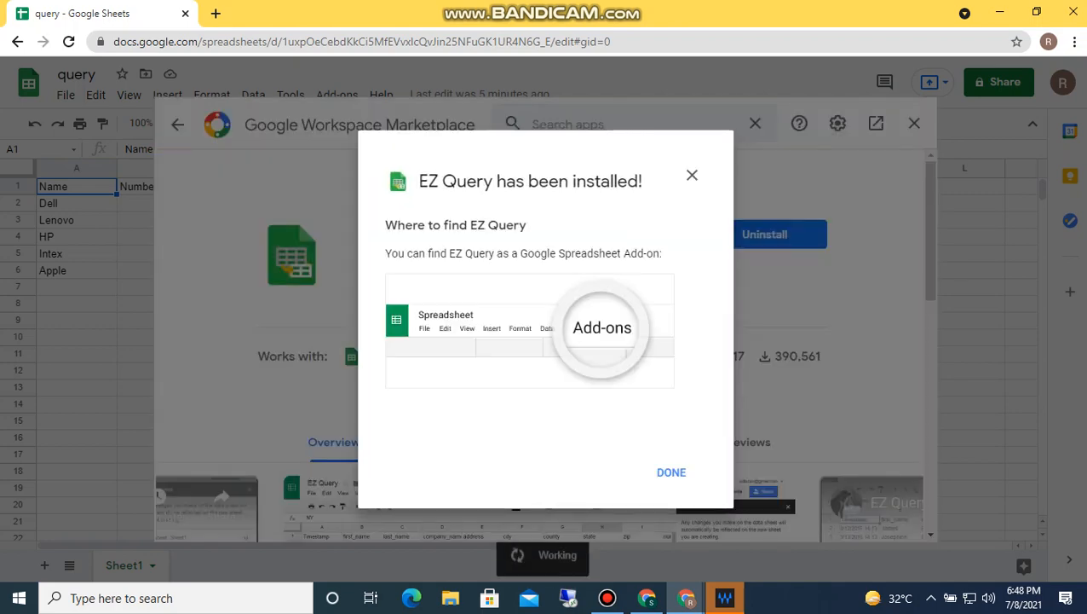
{"action": "left_click", "coordinate": [670, 472]}
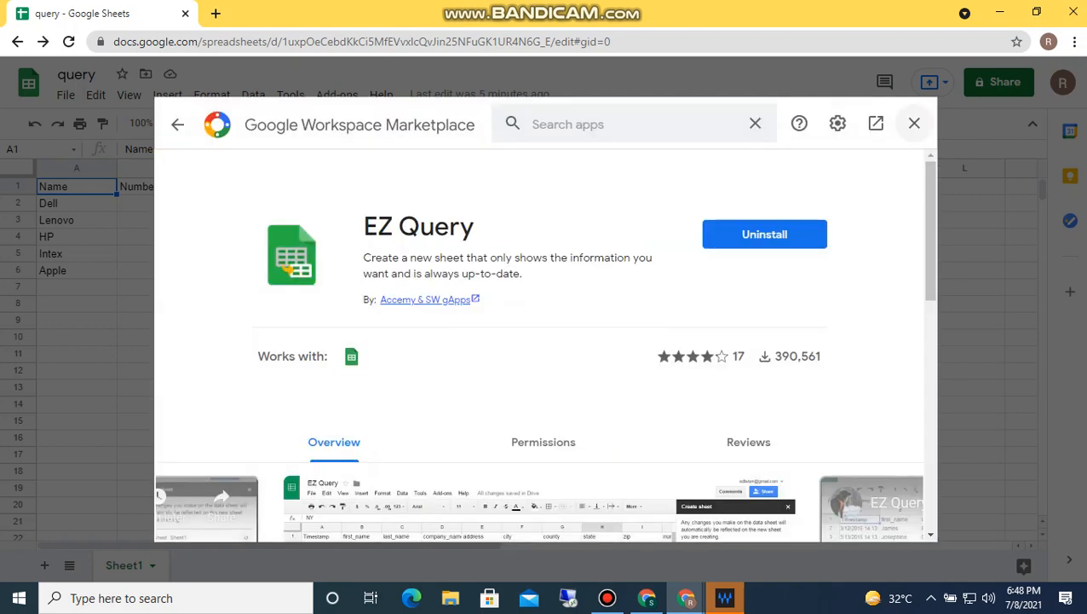
{"action": "left_click", "coordinate": [914, 122]}
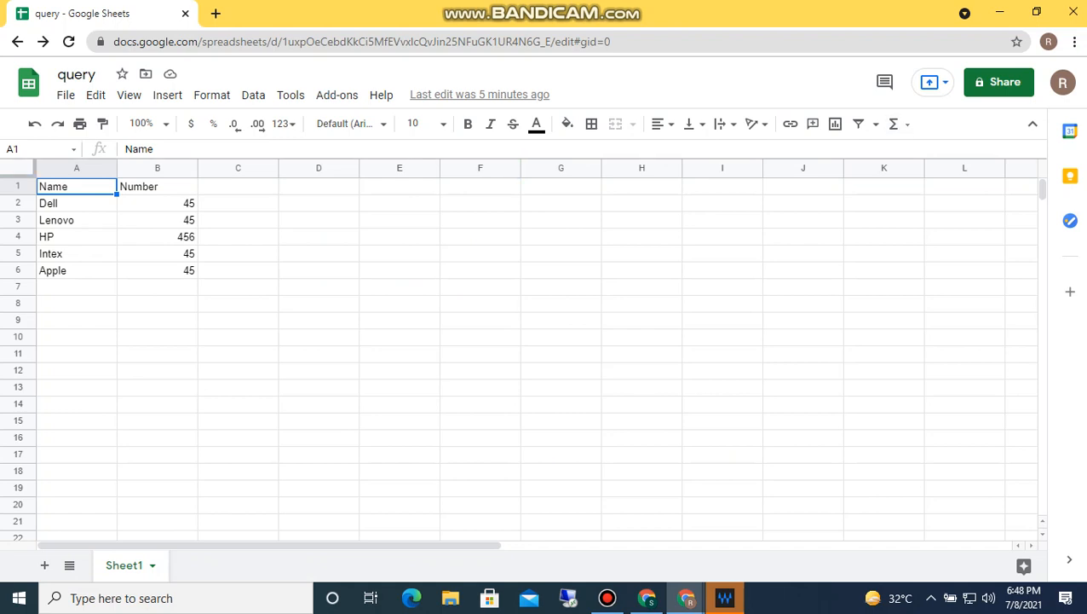
Check which commands the installed EZ Query add-on offers without running any of them
{"action": "left_click", "coordinate": [337, 95]}
{"action": "mouse_move", "coordinate": [367, 163]}
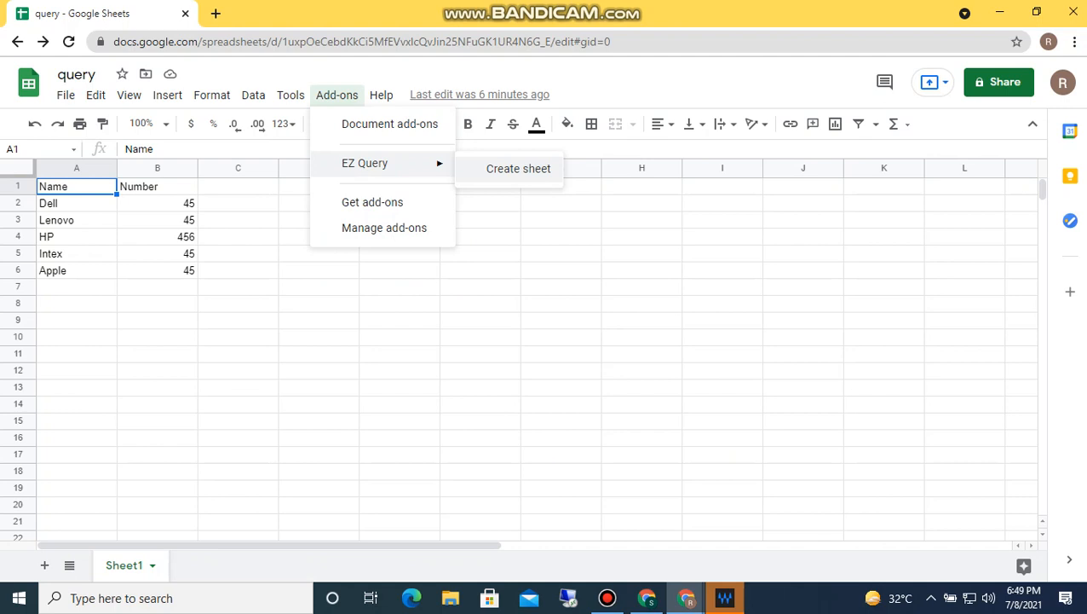
{"action": "left_click", "coordinate": [158, 371]}
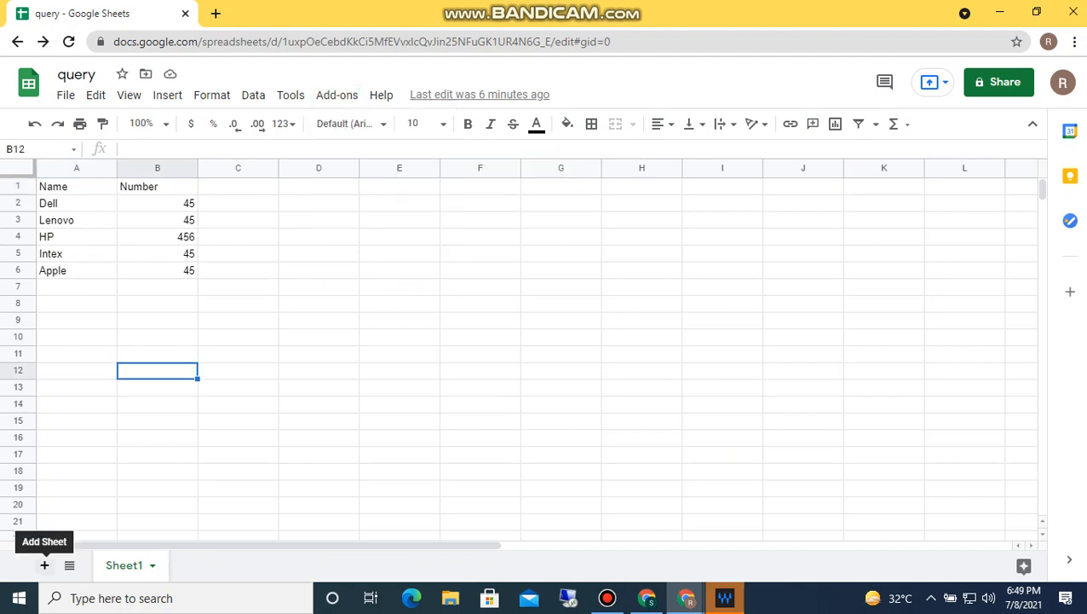
Add a new blank sheet to the spreadsheet and return to Sheet1
{"action": "left_click", "coordinate": [44, 565]}
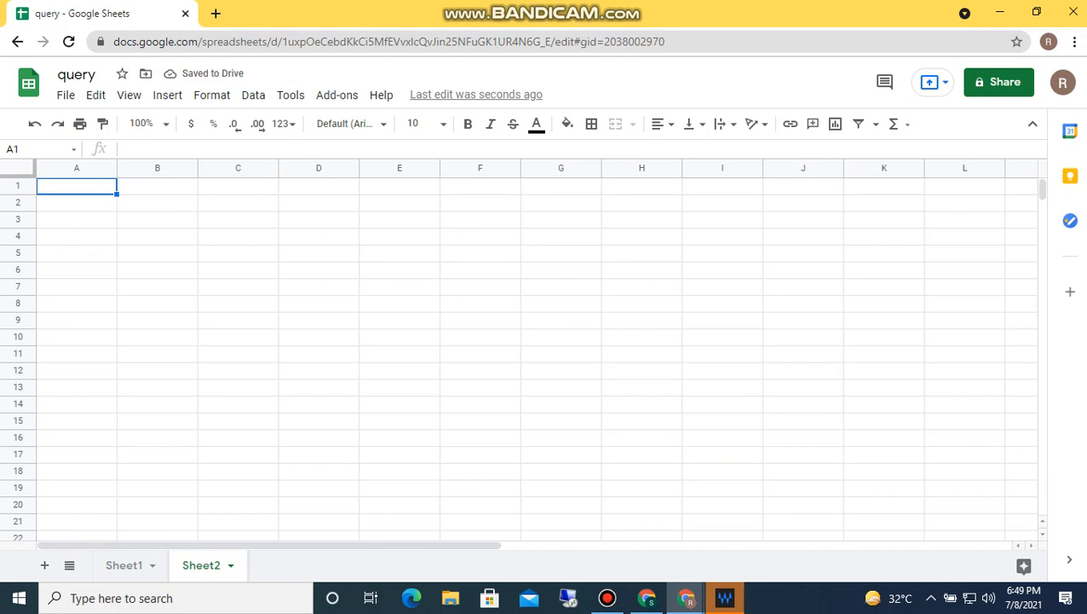
{"action": "left_click", "coordinate": [123, 565]}
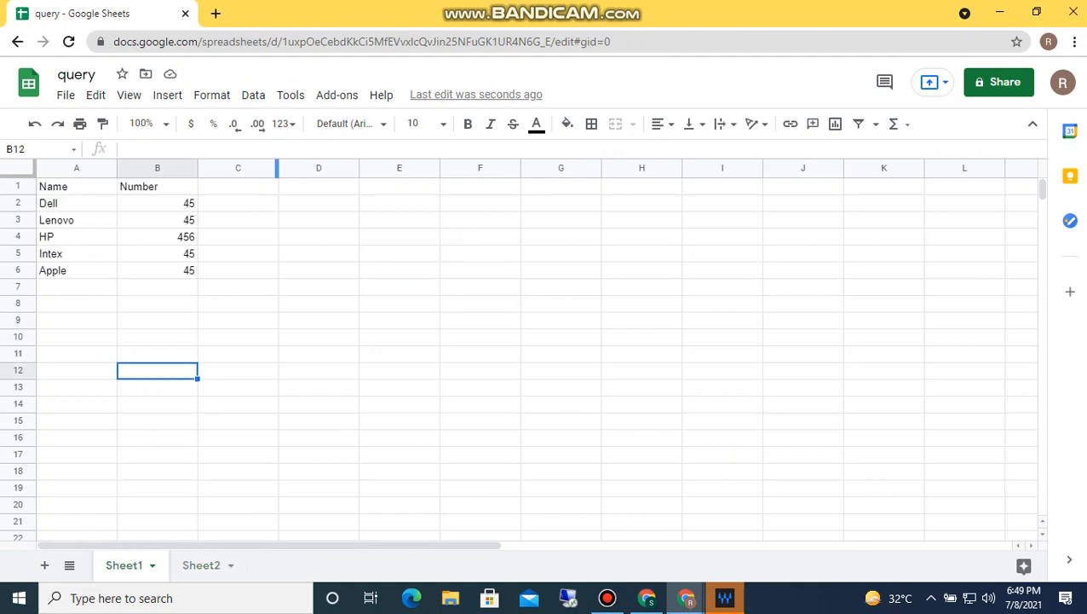
Start creating a sheet with EZ Query from Sheet1's data and enter Dell as the new sheet's name
{"action": "left_click", "coordinate": [337, 94]}
{"action": "mouse_move", "coordinate": [375, 163]}
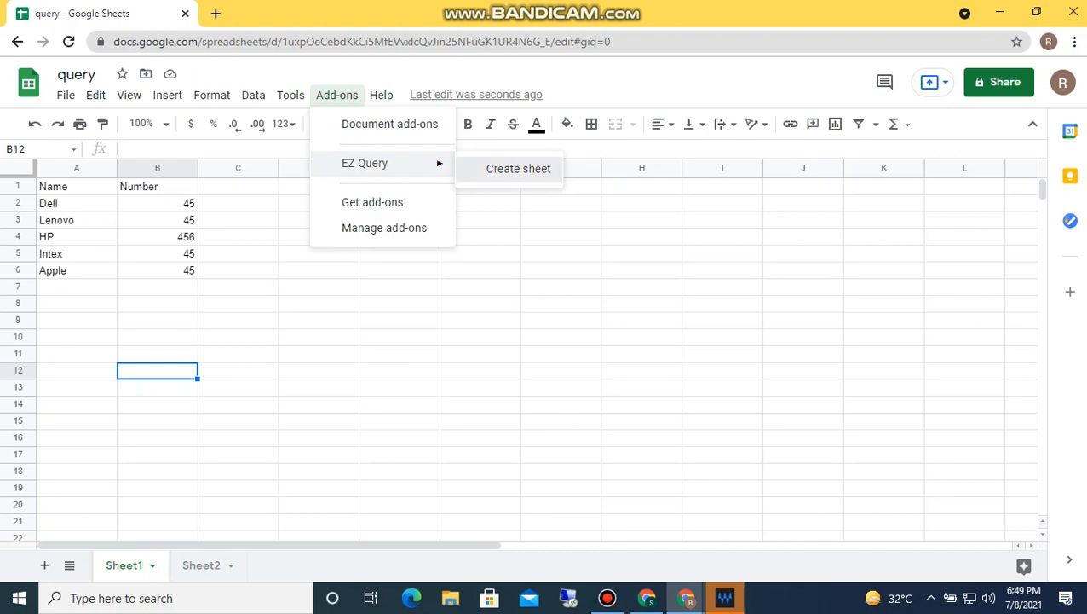
{"action": "left_click", "coordinate": [519, 167]}
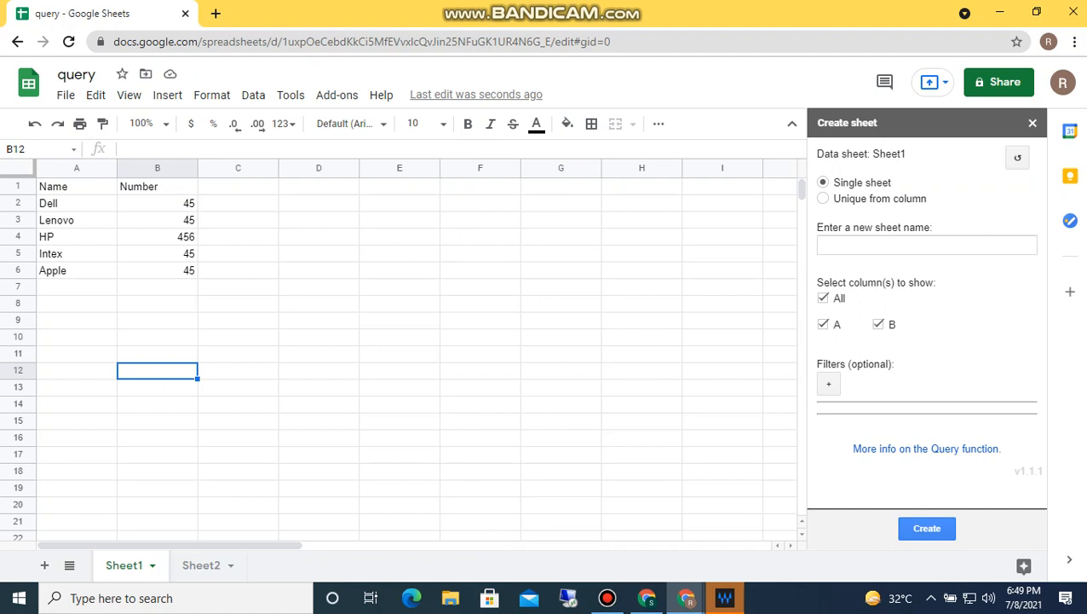
{"action": "left_click", "coordinate": [927, 245]}
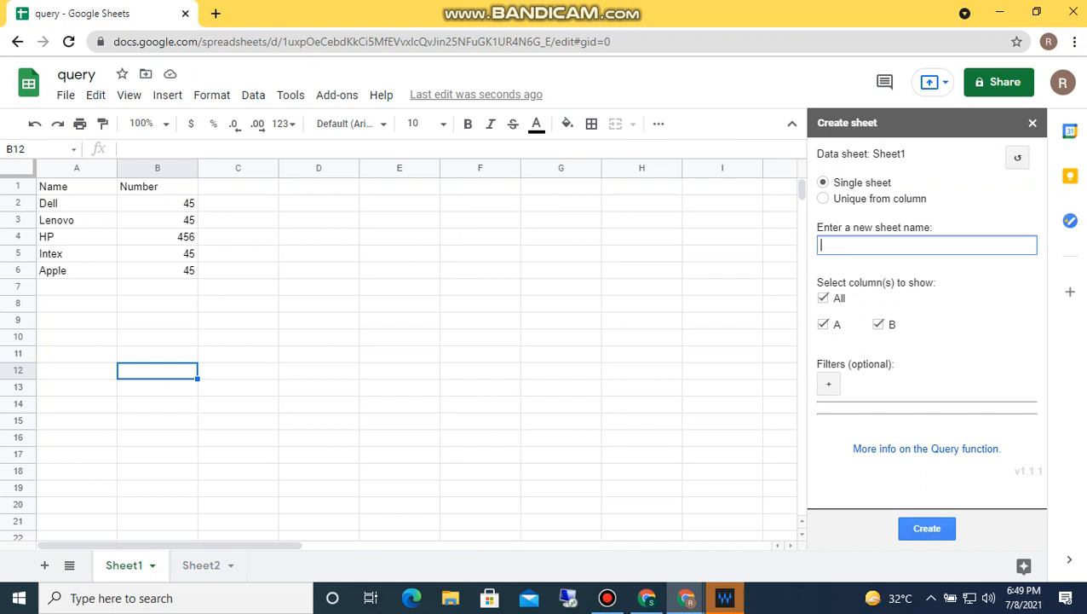
{"action": "type", "text": "Dell"}
Add a filter where column A equals Dell and create the single sheet with all columns shown
{"action": "left_click", "coordinate": [829, 384]}
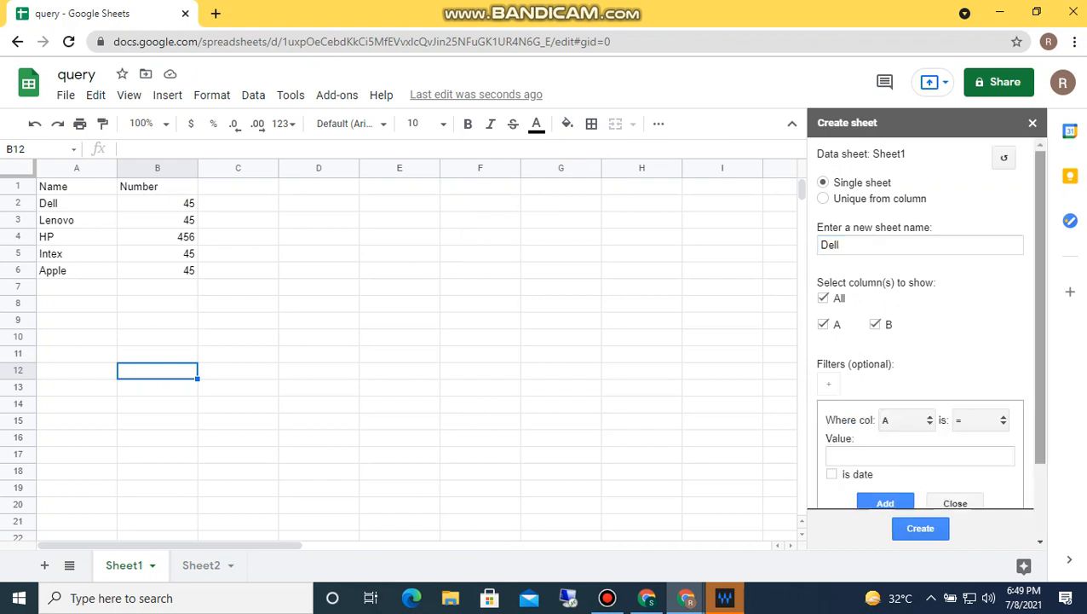
{"action": "left_click_drag", "start_coordinate": [1040, 341], "coordinate": [1040, 406]}
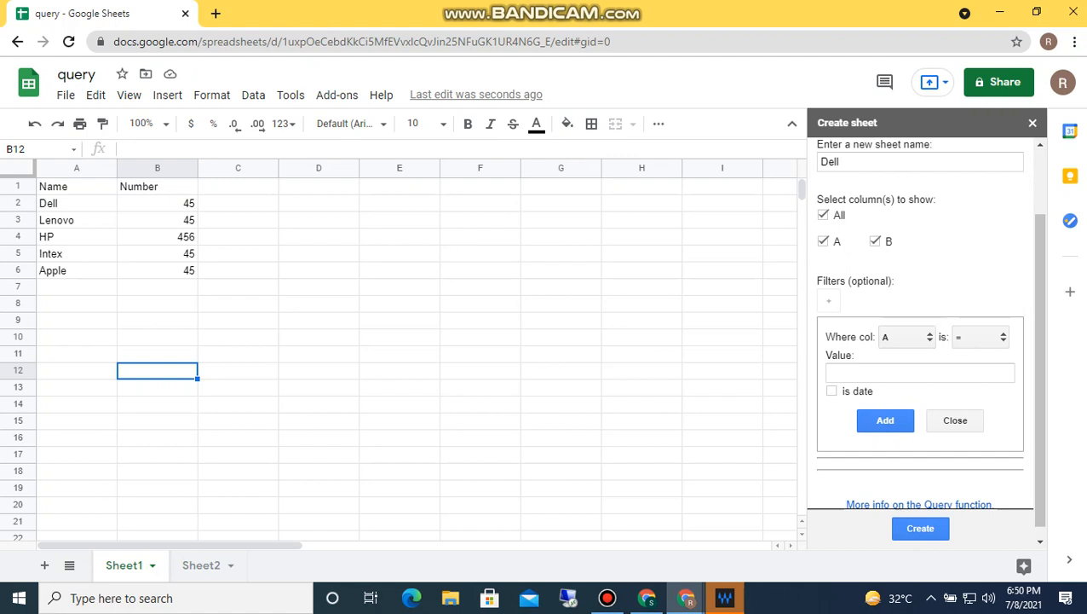
{"action": "left_click", "coordinate": [920, 374]}
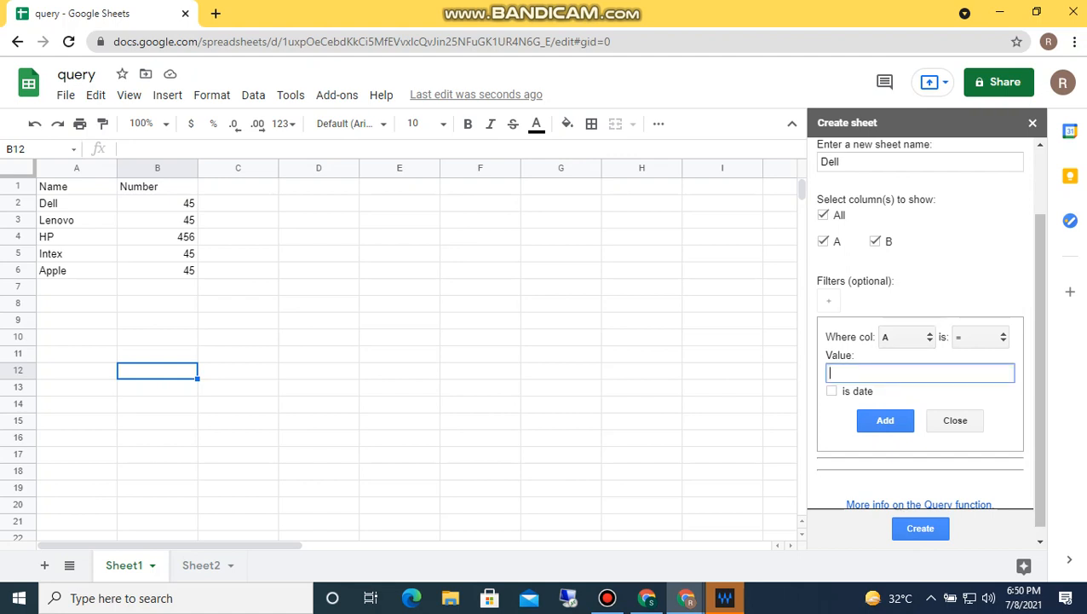
{"action": "type", "text": "Dell"}
{"action": "key", "text": "ctrl+a"}
{"action": "type", "text": "Leno"}
{"action": "key", "text": "BackSpace"}
{"action": "key", "text": "BackSpace"}
{"action": "key", "text": "BackSpace"}
{"action": "key", "text": "BackSpace"}
{"action": "type", "text": "Dell"}
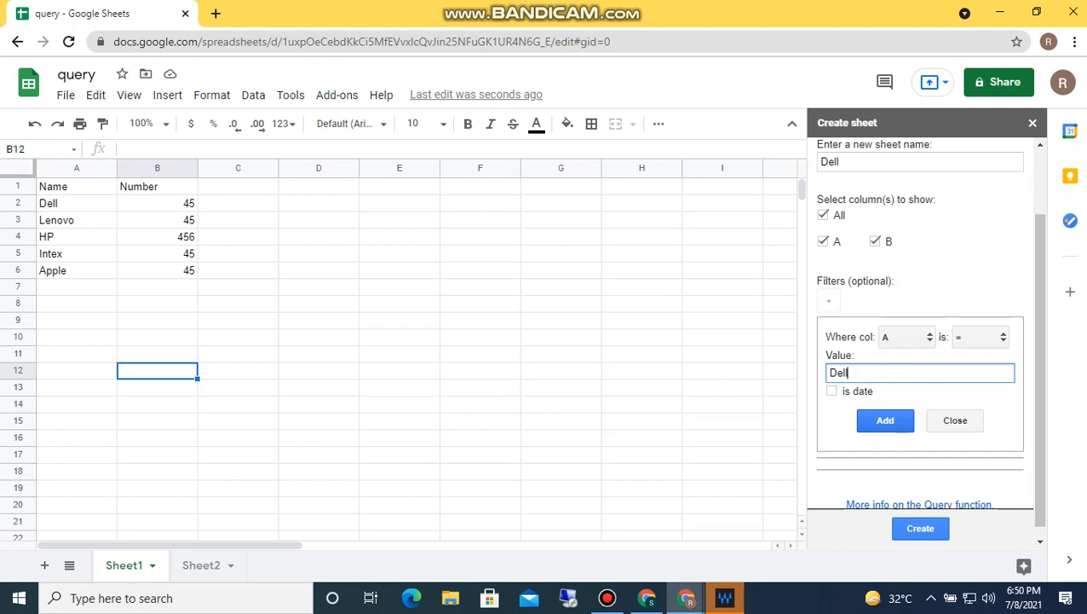
{"action": "left_click", "coordinate": [885, 420]}
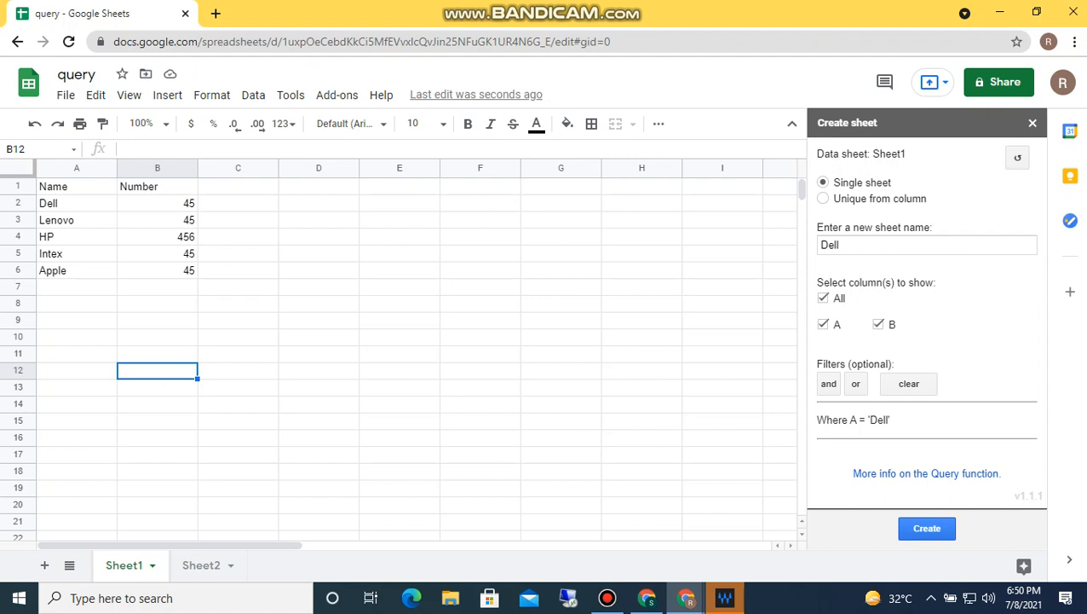
{"action": "left_click", "coordinate": [927, 529]}
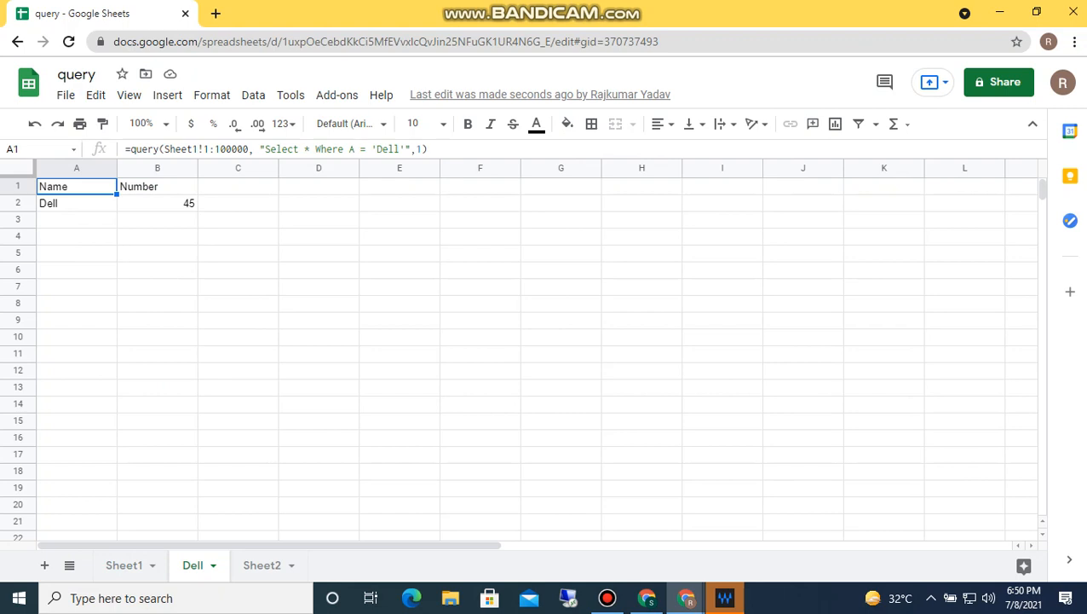
Examine the header and result cells A1 to B2 on the Dell sheet, including the query formula in A1
{"action": "left_click", "coordinate": [76, 203]}
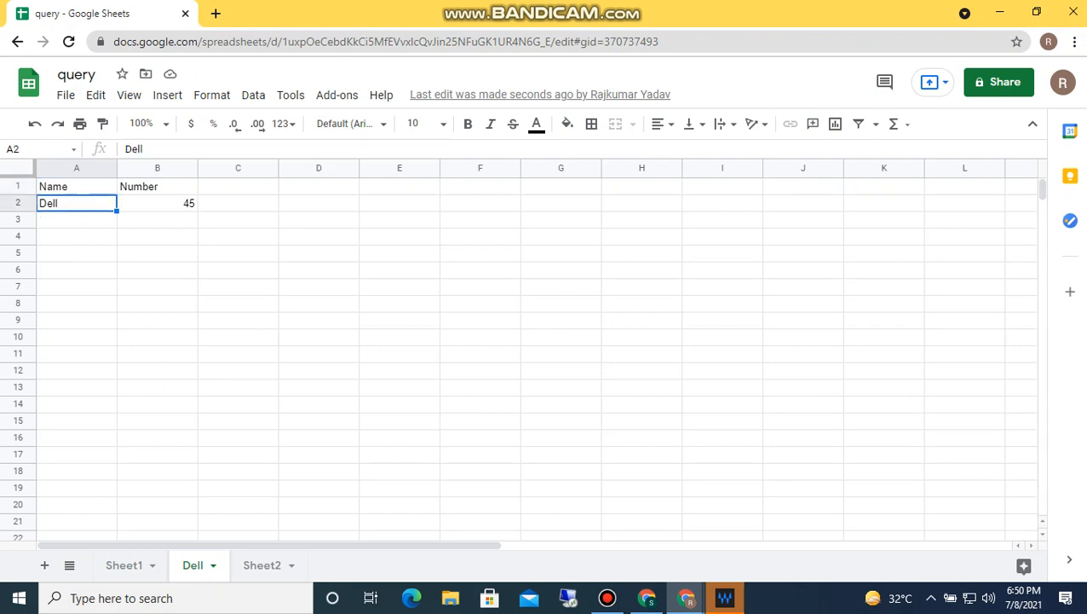
{"action": "left_click", "coordinate": [77, 186]}
{"action": "left_click", "coordinate": [77, 203]}
{"action": "left_click", "coordinate": [76, 186]}
{"action": "left_click", "coordinate": [76, 203]}
{"action": "key", "text": "Up"}
{"action": "key", "text": "Right"}
{"action": "key", "text": "Down"}
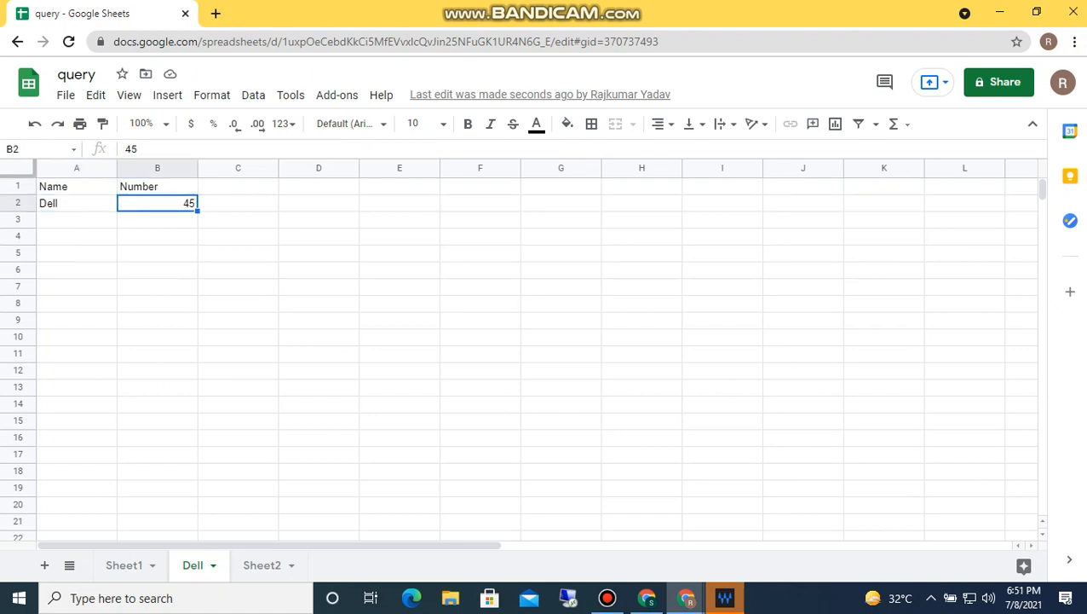
{"action": "key", "text": "Left"}
{"action": "key", "text": "Up"}
{"action": "key", "text": "Right"}
{"action": "key", "text": "Down"}
{"action": "key", "text": "Left"}
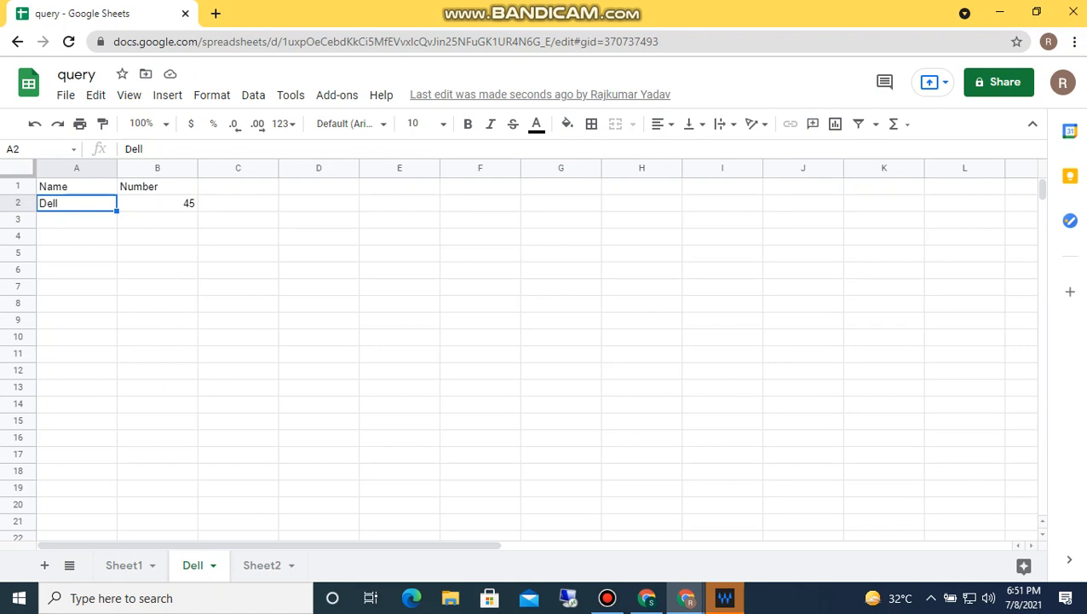
{"action": "key", "text": "Right"}
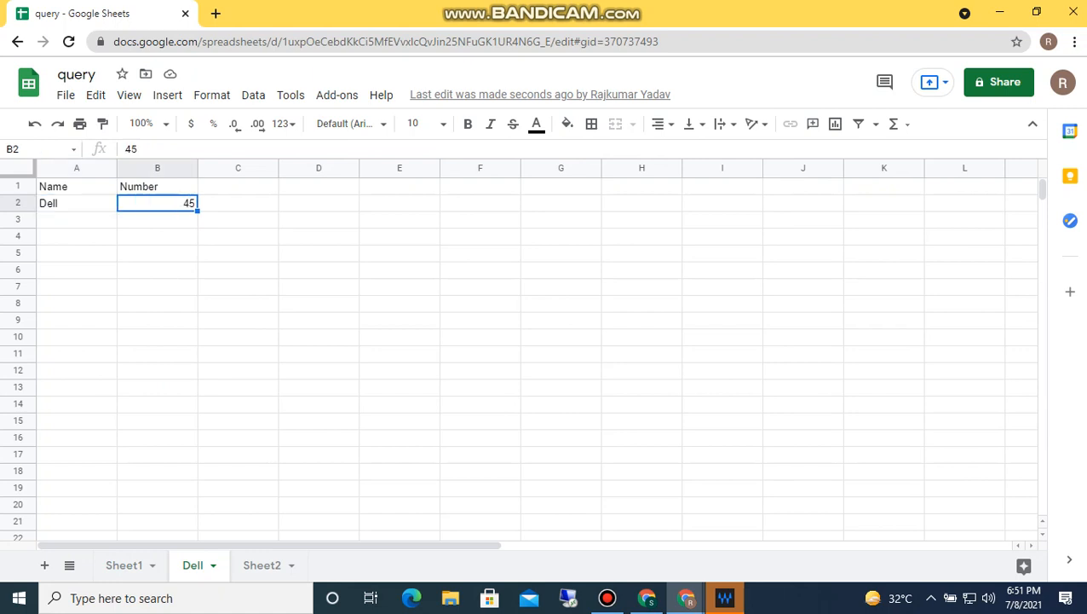
{"action": "key", "text": "Up"}
{"action": "key", "text": "Left"}
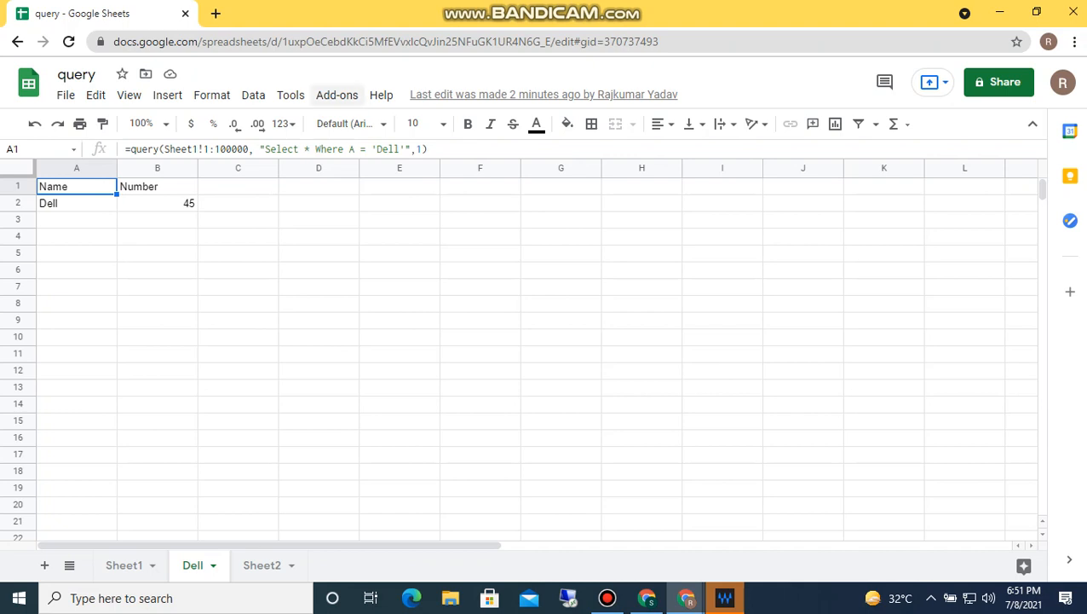
Look over EZ Query's command, the source table on Sheet1 and Sheet2, ending on Sheet1
{"action": "left_click", "coordinate": [337, 95]}
{"action": "mouse_move", "coordinate": [365, 162]}
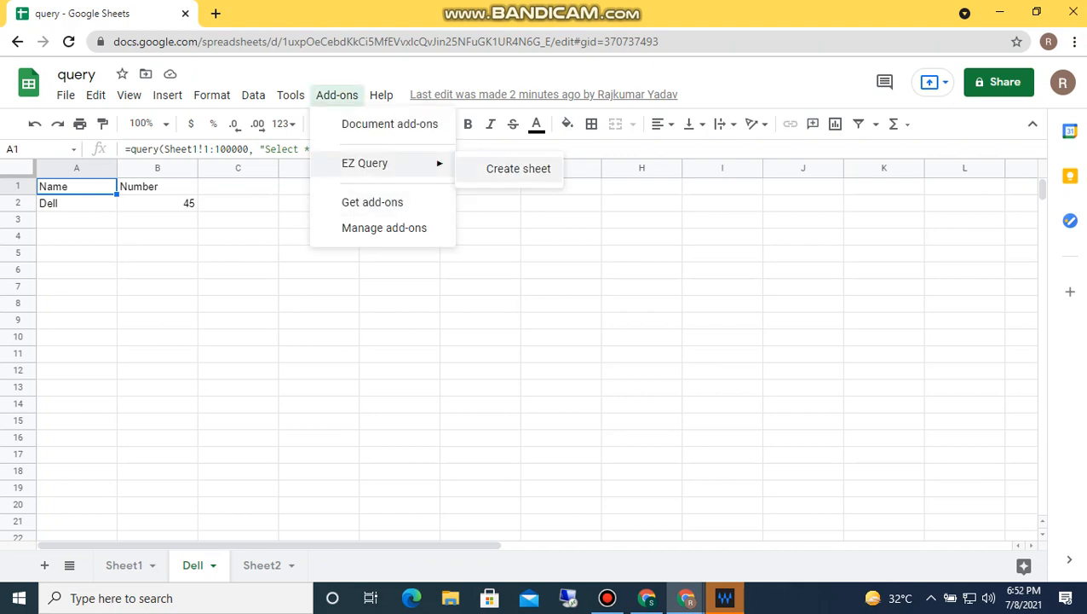
{"action": "left_click", "coordinate": [124, 565]}
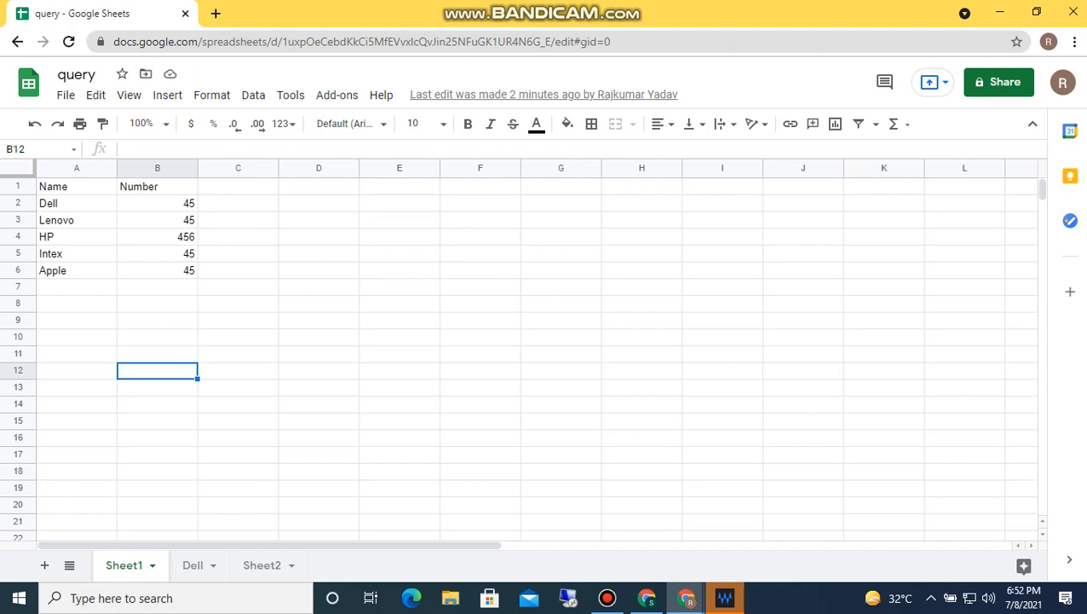
{"action": "left_click", "coordinate": [262, 565]}
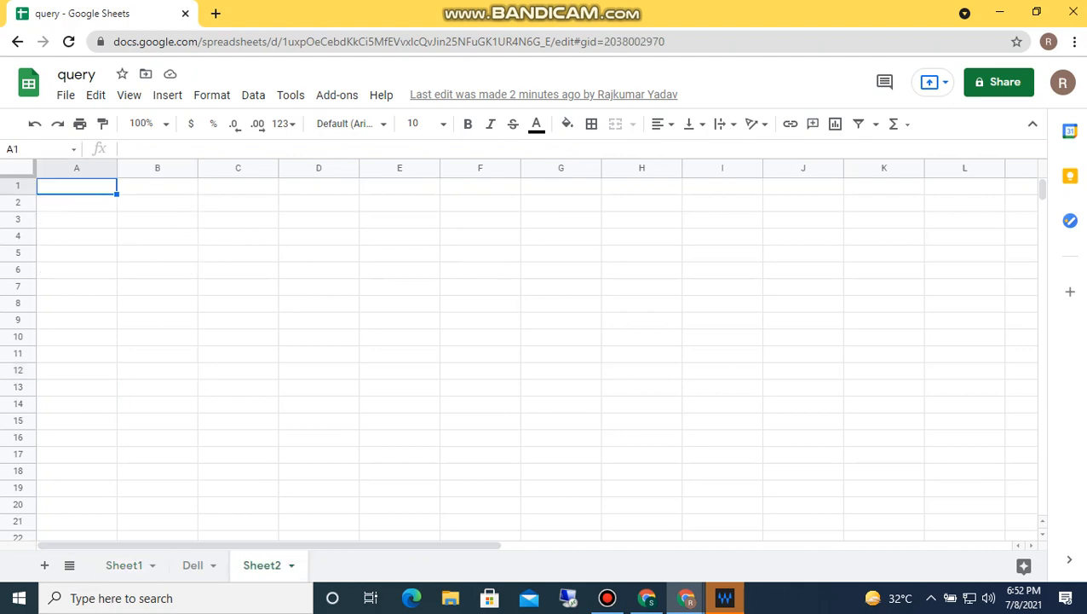
{"action": "left_click", "coordinate": [137, 565]}
{"action": "double_click", "coordinate": [76, 186]}
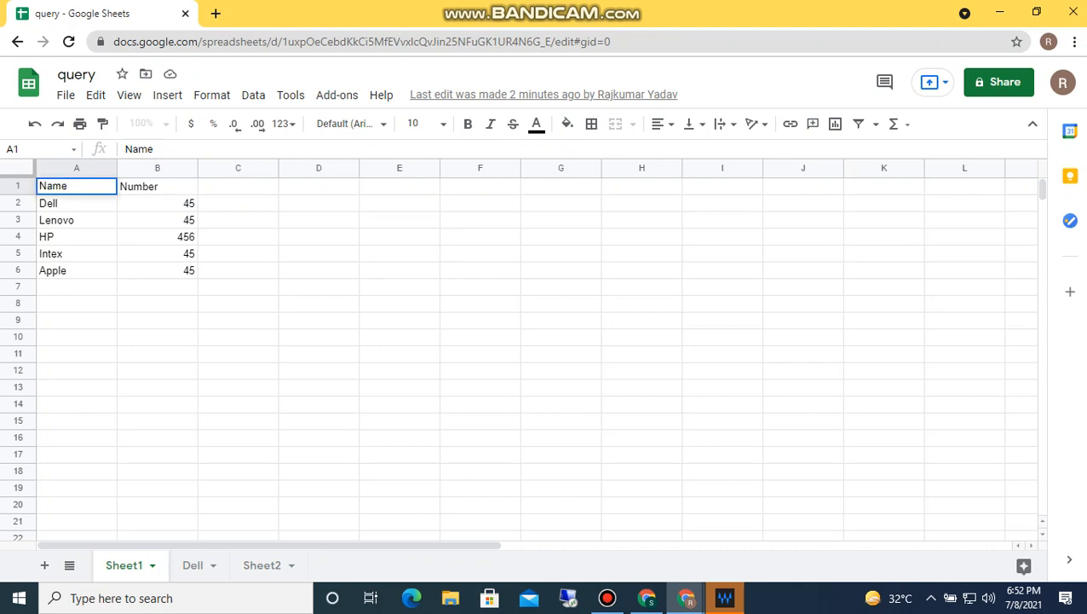
{"action": "key", "text": "Return"}
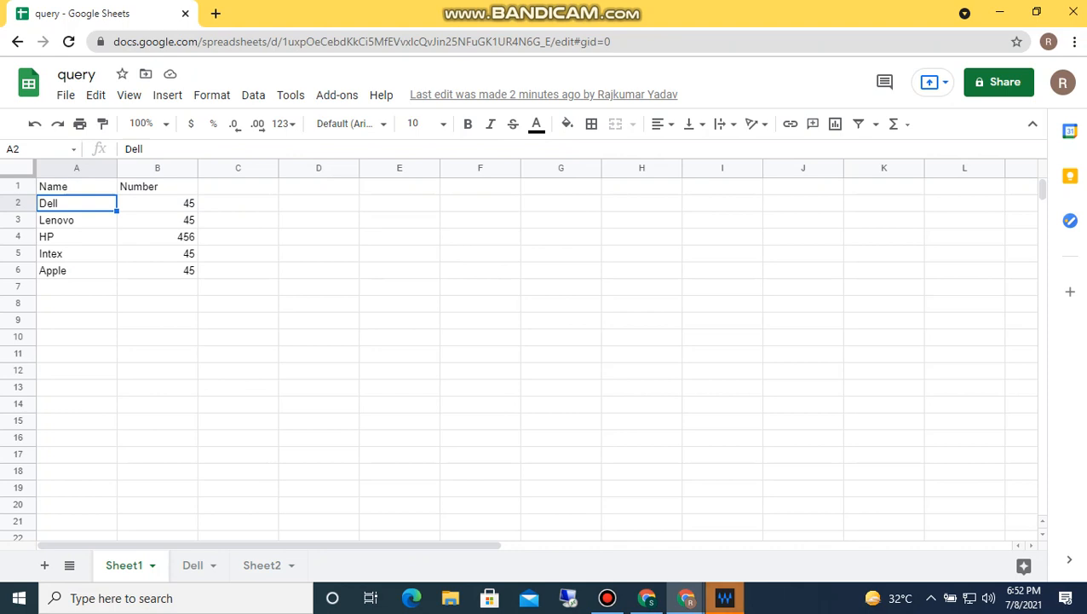
{"action": "left_click", "coordinate": [607, 597]}
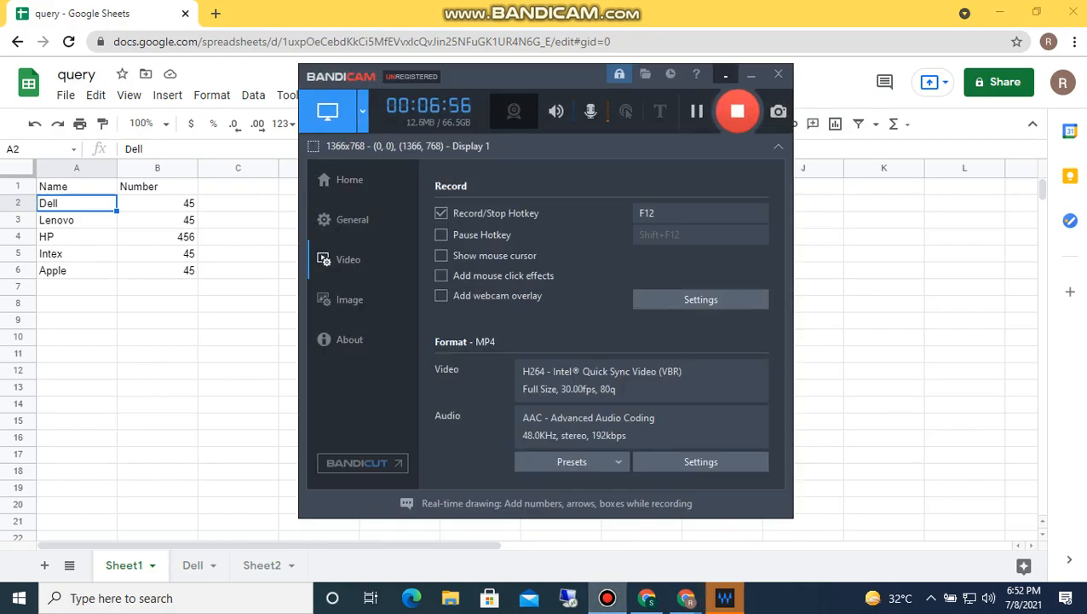